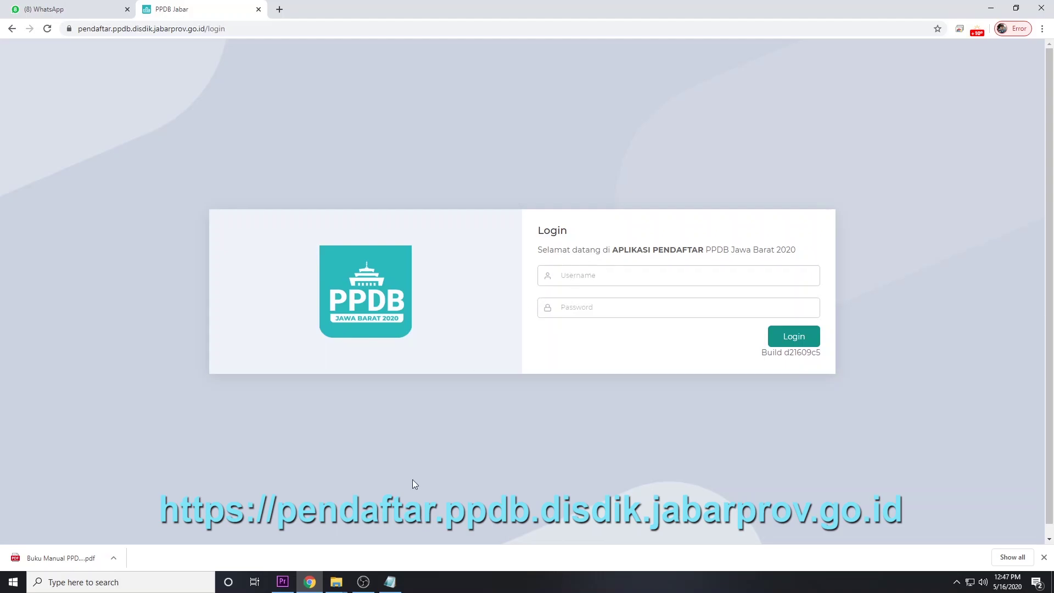
Copy the registration number from the notes into the PPDB Jabar Username field
{"action": "left_click", "coordinate": [390, 582]}
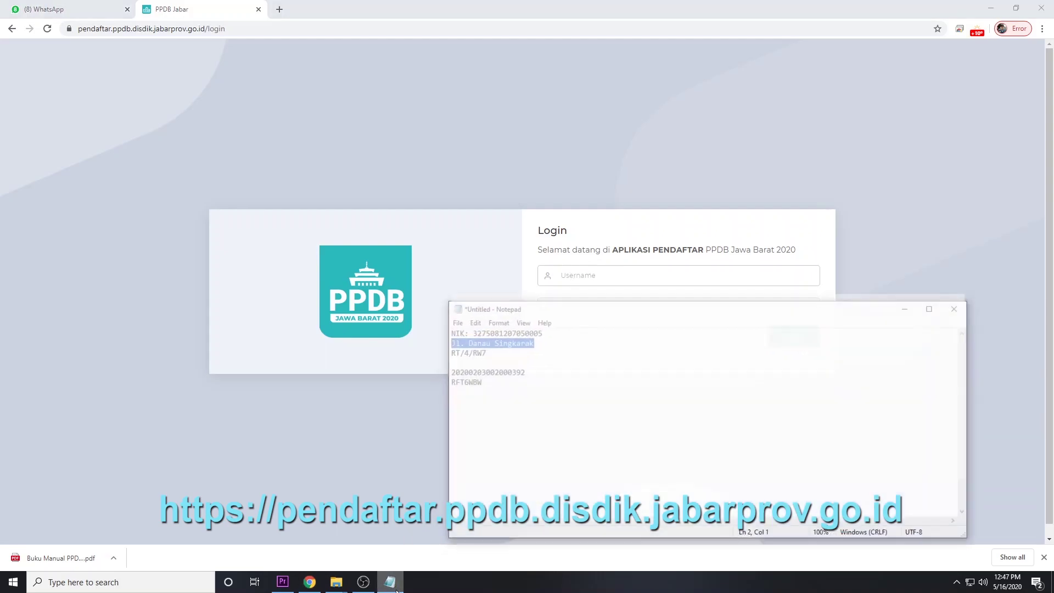
{"action": "double_click", "coordinate": [490, 369]}
{"action": "key", "text": "ctrl+c"}
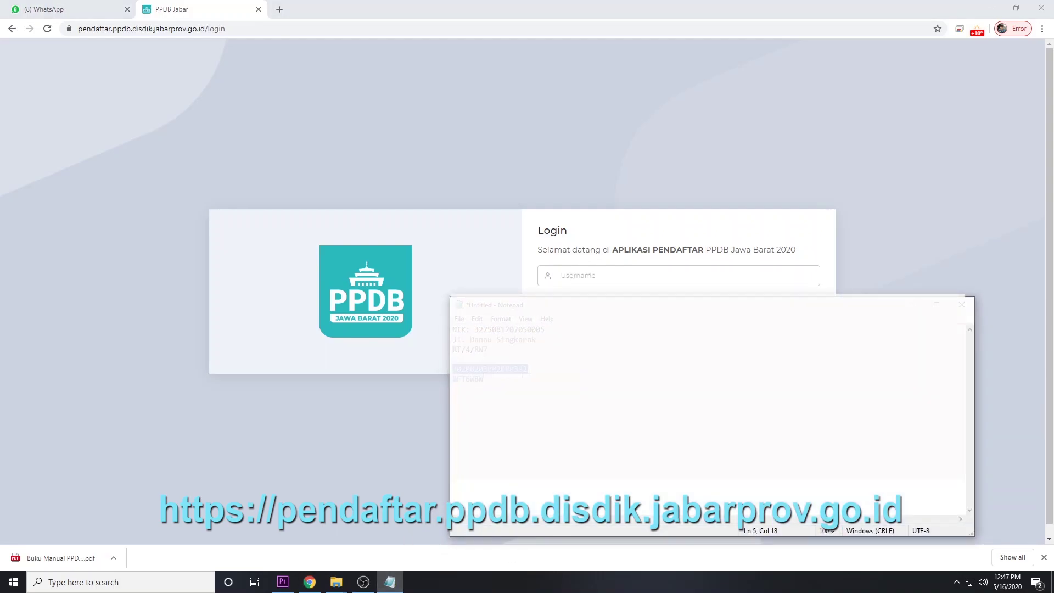
{"action": "left_click", "coordinate": [680, 273]}
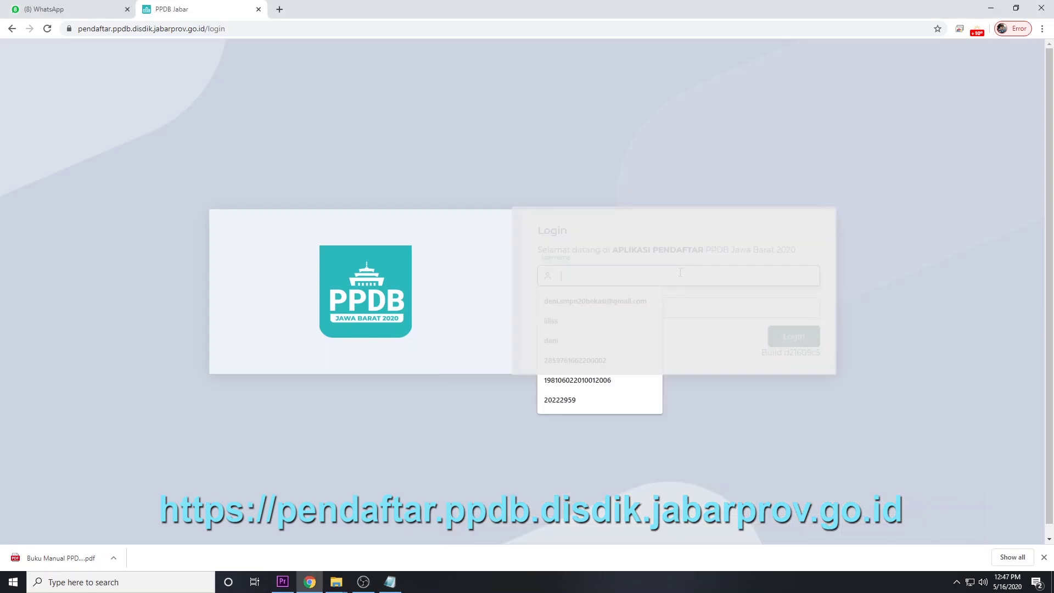
{"action": "key", "text": "ctrl+v"}
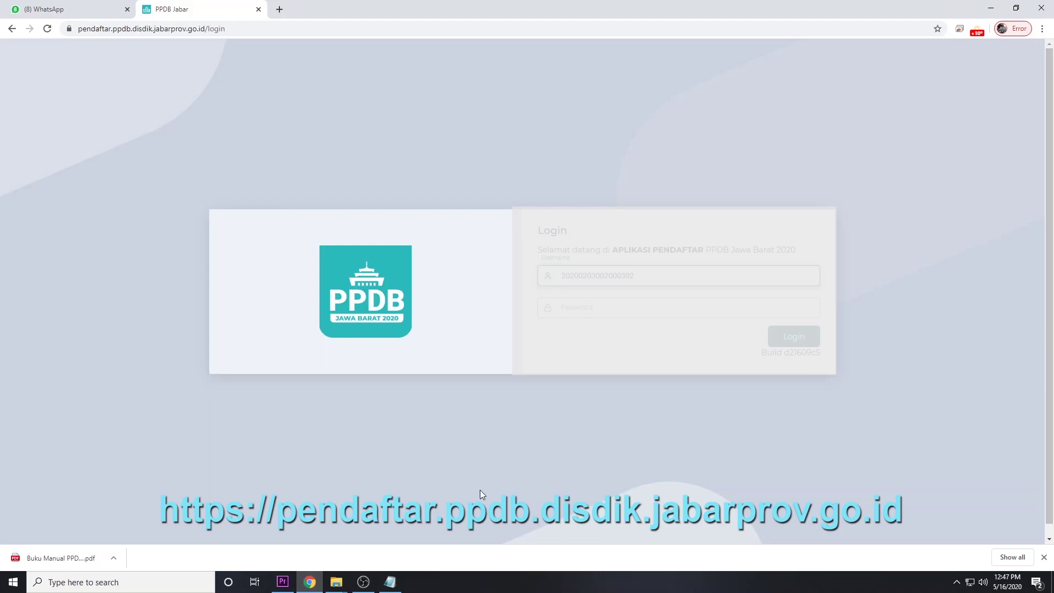
Copy the account password from the notes into the Password field and log in
{"action": "key", "text": "alt+Tab"}
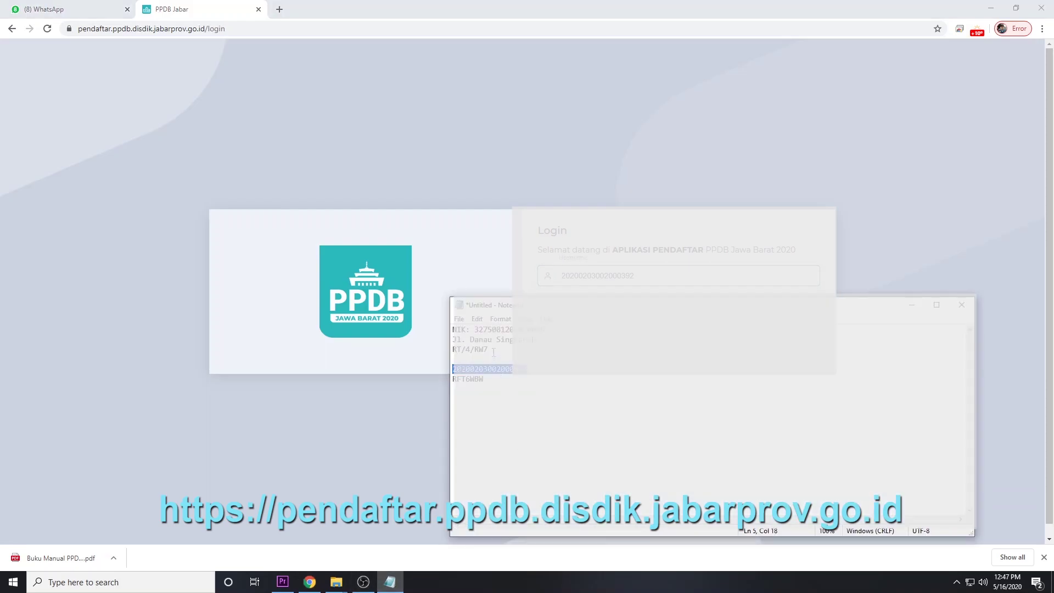
{"action": "left_click_drag", "start_coordinate": [487, 380], "coordinate": [447, 381]}
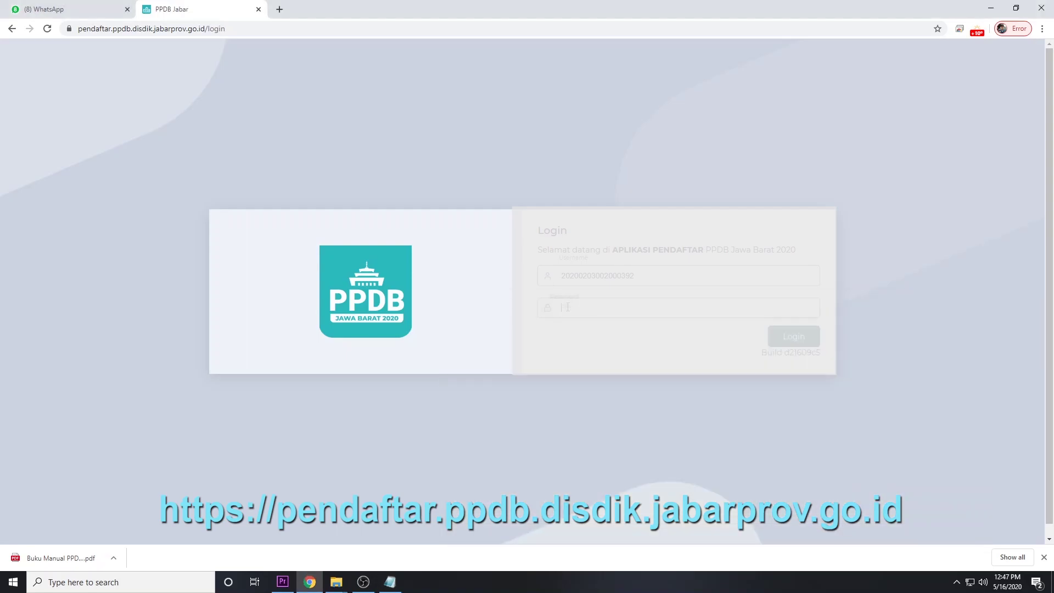
{"action": "left_click", "coordinate": [568, 307]}
{"action": "key", "text": "ctrl+v"}
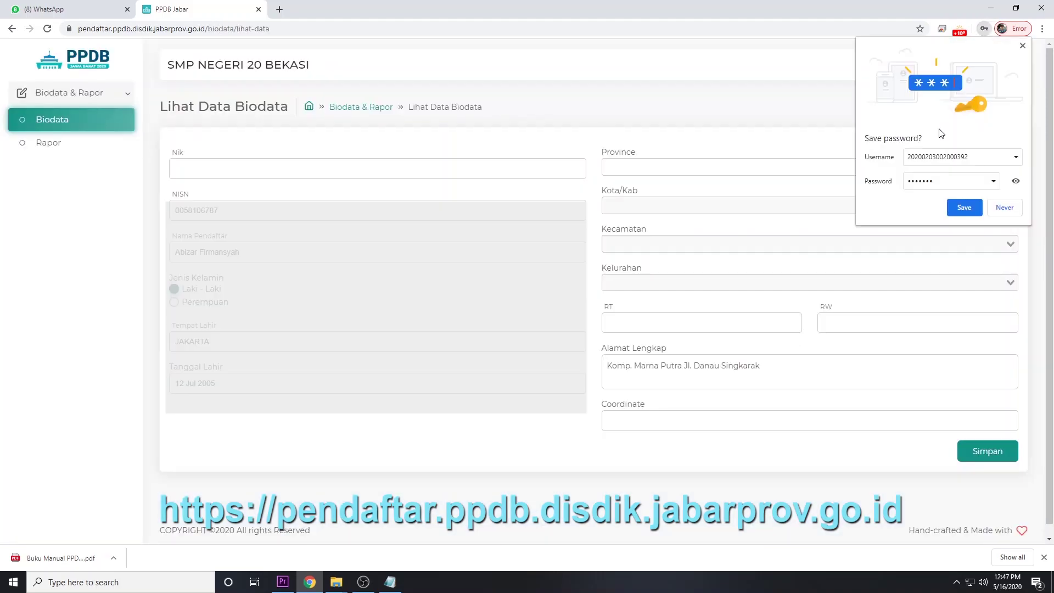
Dismiss the save-password offer and paste the NIK from the notes into the Nik field
{"action": "left_click", "coordinate": [1025, 51]}
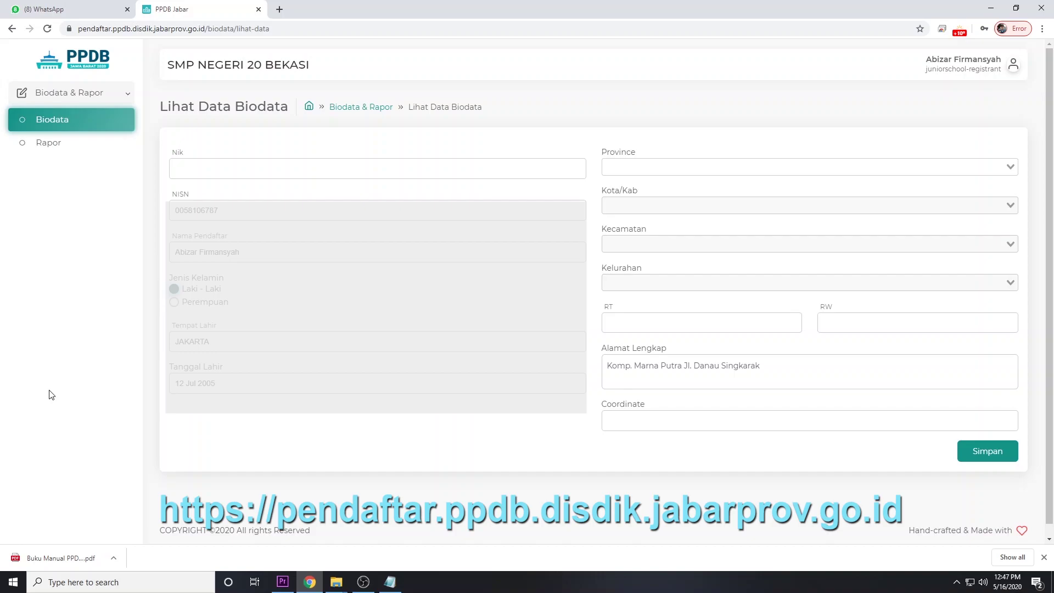
{"action": "left_click", "coordinate": [390, 582]}
{"action": "left_click_drag", "start_coordinate": [545, 330], "coordinate": [541, 329]}
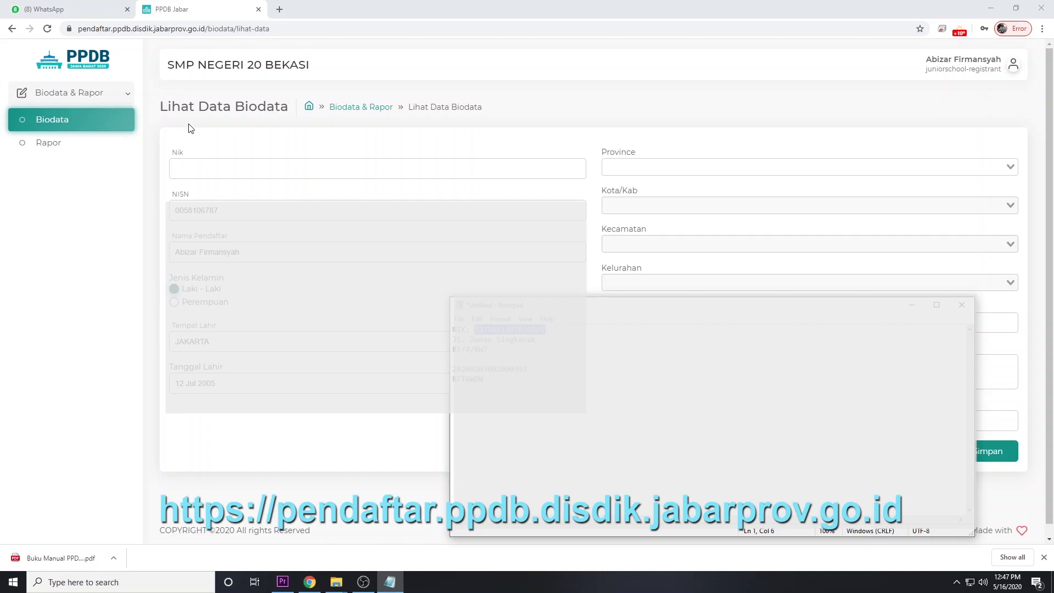
{"action": "left_click", "coordinate": [210, 160]}
{"action": "key", "text": "ctrl+v"}
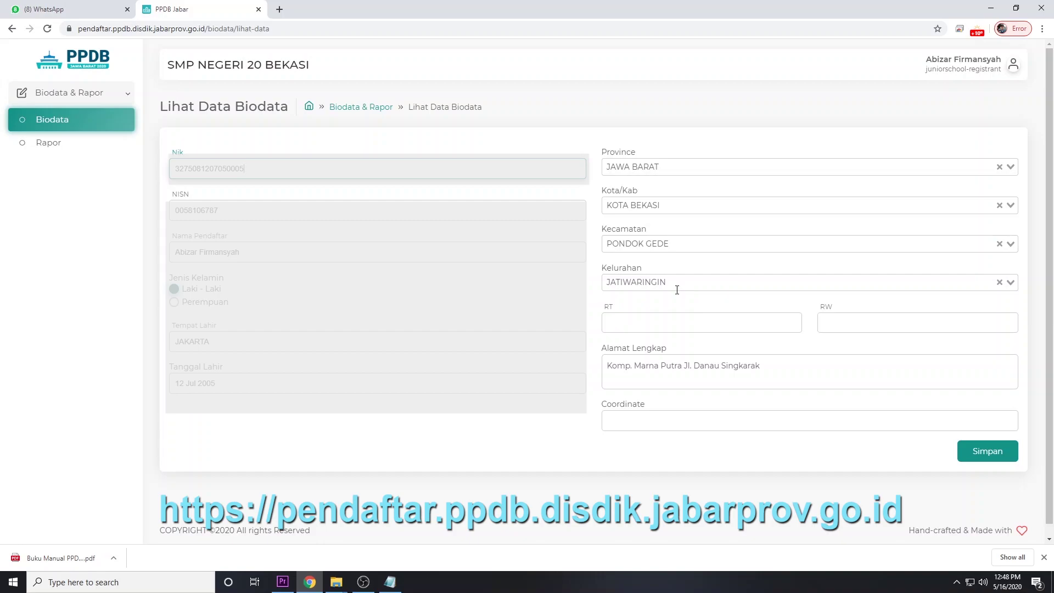
Enter RT 4 and RW 7 in the biodata address, then move to the Coordinate field
{"action": "left_click", "coordinate": [663, 321]}
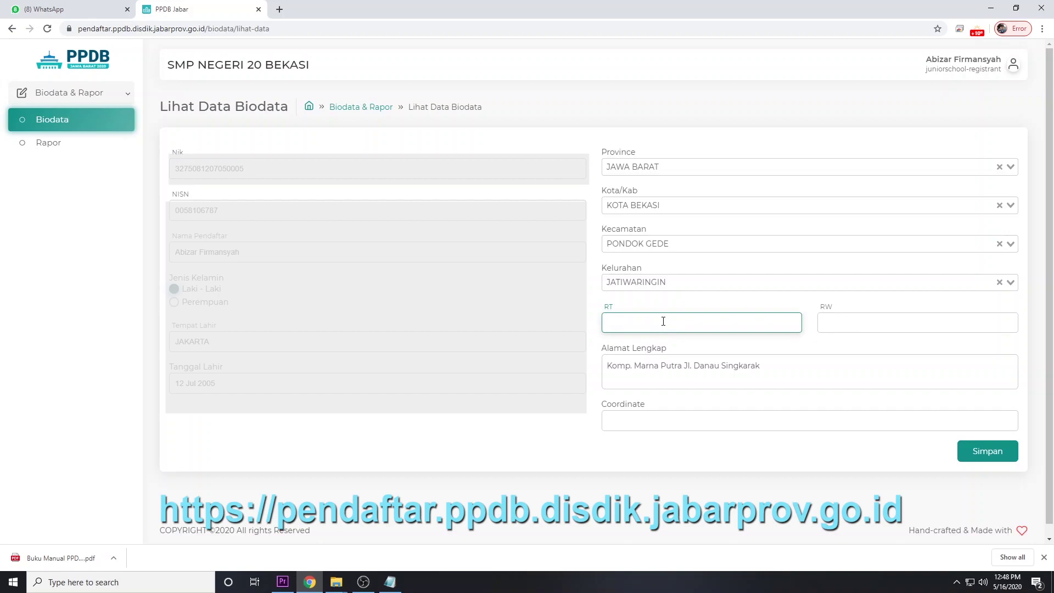
{"action": "type", "text": "4"}
{"action": "left_click", "coordinate": [837, 321]}
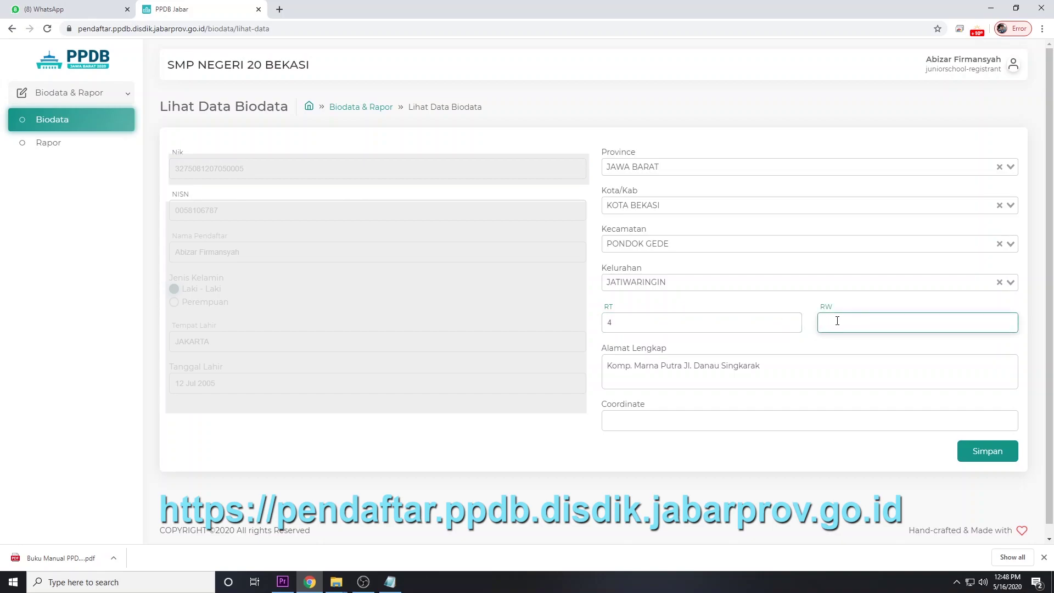
{"action": "type", "text": "7"}
{"action": "left_click", "coordinate": [257, 250]}
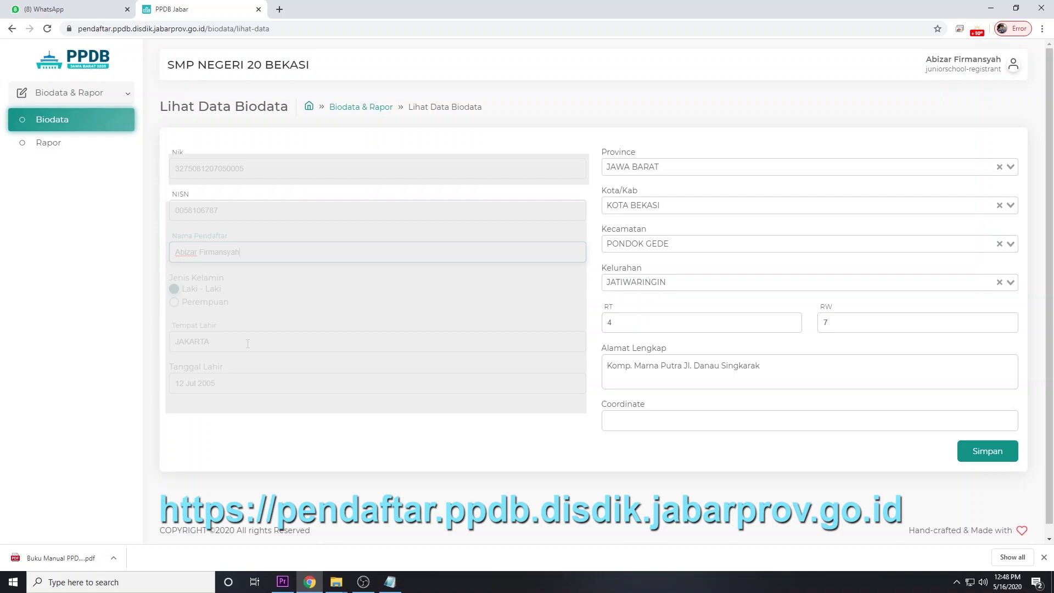
{"action": "left_click", "coordinate": [643, 416]}
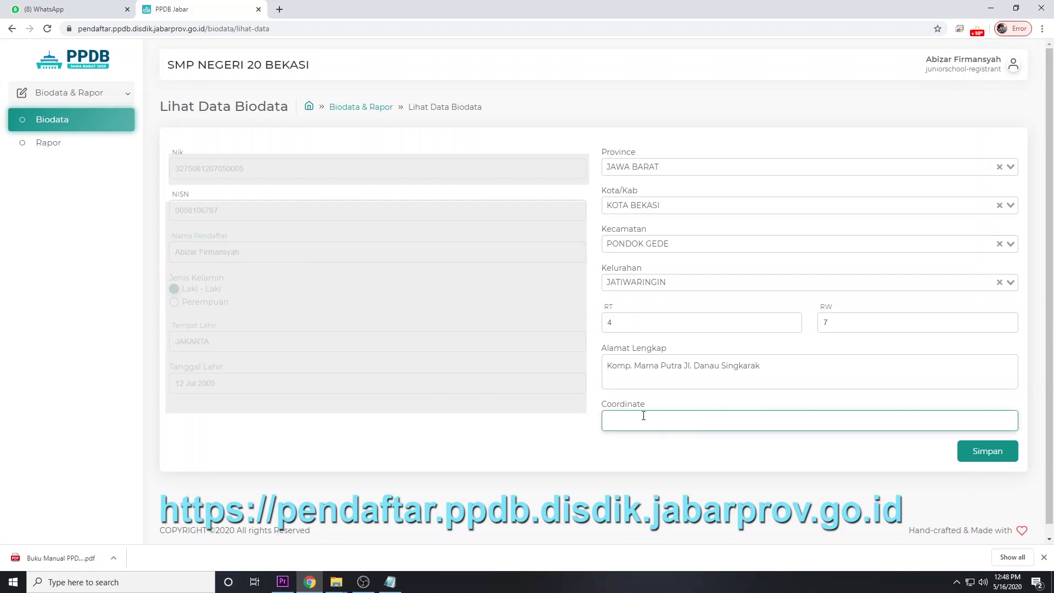
In a new browser tab, search Google for 'google map', correcting the misspelled query
{"action": "left_click", "coordinate": [279, 9]}
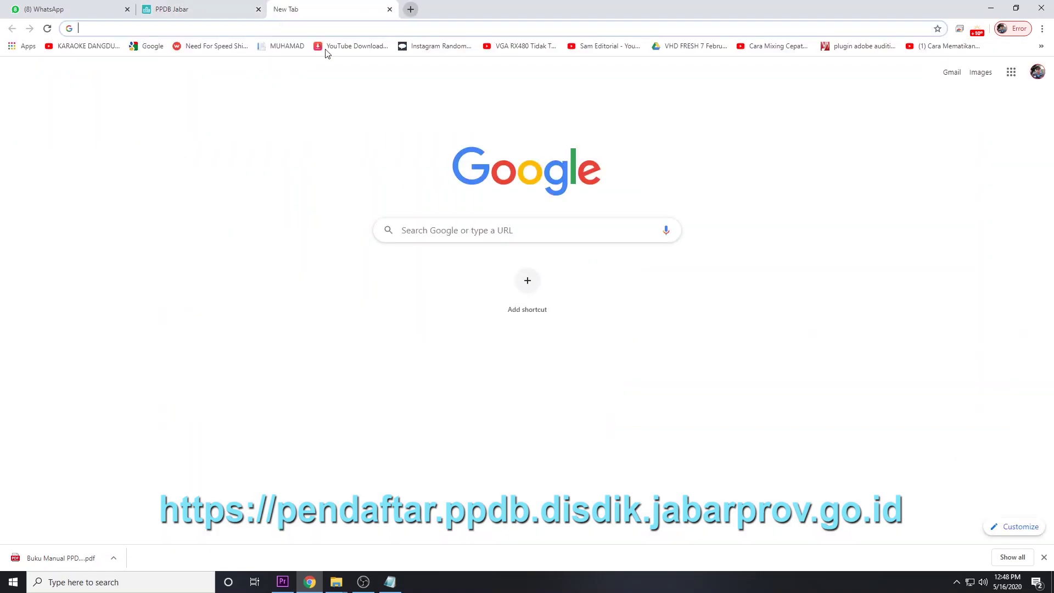
{"action": "left_click", "coordinate": [435, 231]}
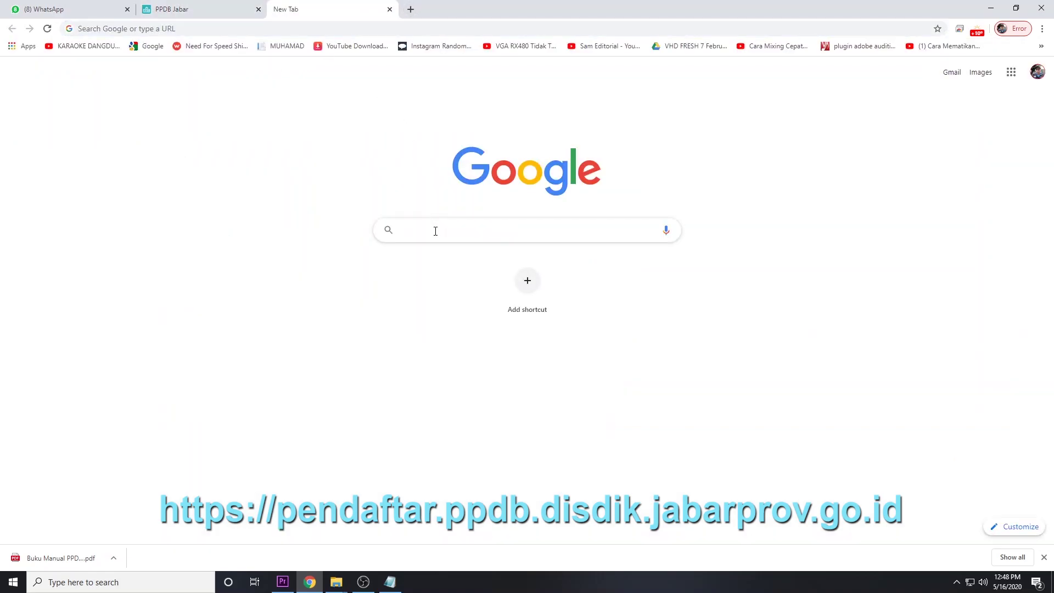
{"action": "type", "text": "GOOO"}
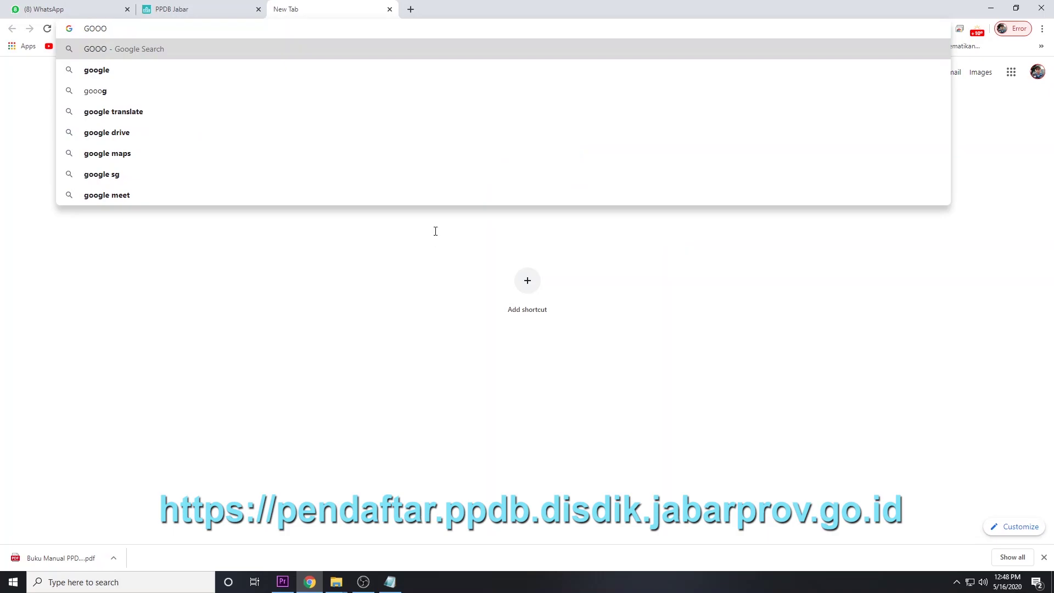
{"action": "type", "text": "GME"}
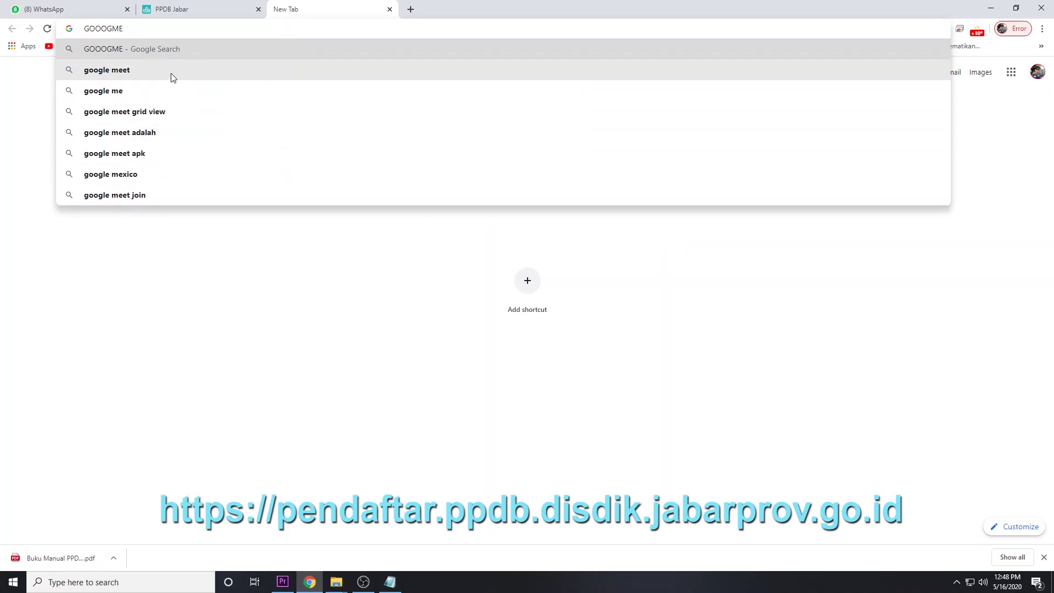
{"action": "key", "text": "BackSpace"}
{"action": "key", "text": "BackSpace"}
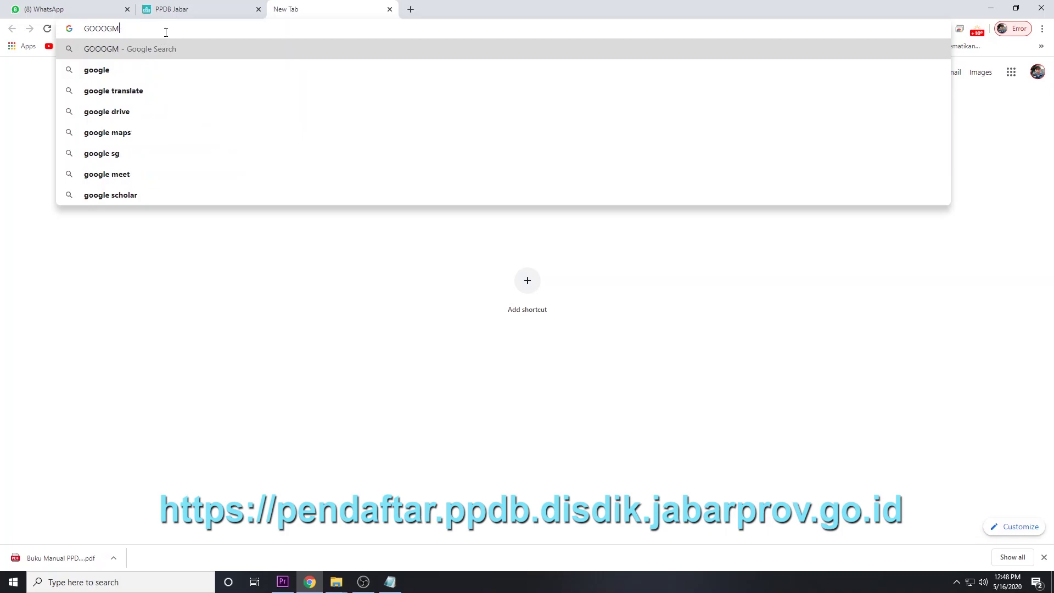
{"action": "key", "text": "BackSpace"}
{"action": "key", "text": "BackSpace"}
{"action": "key", "text": "BackSpace"}
{"action": "key", "text": "BackSpace"}
{"action": "key", "text": "BackSpace"}
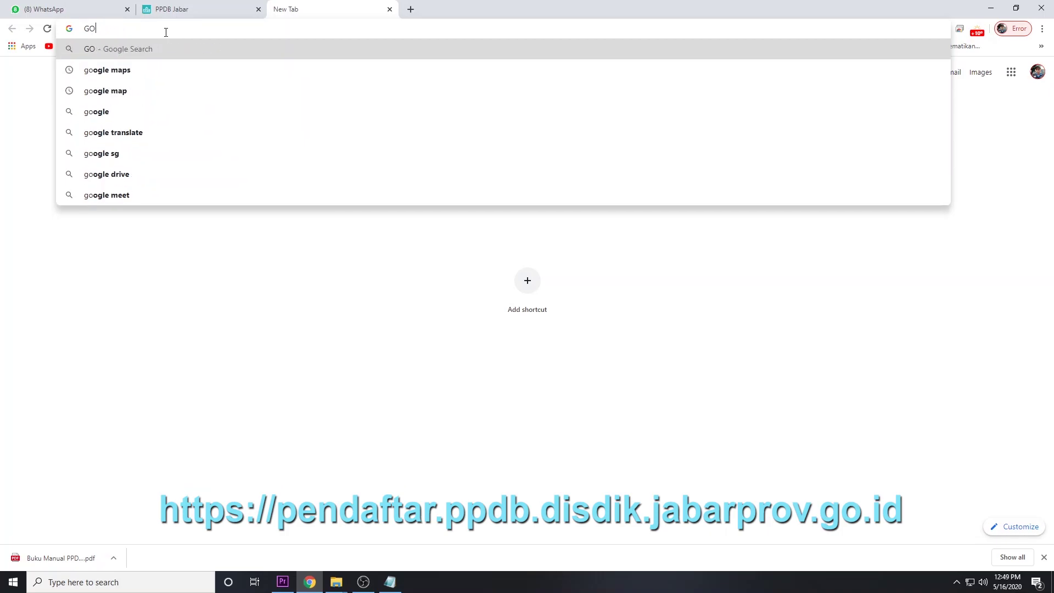
{"action": "type", "text": "G"}
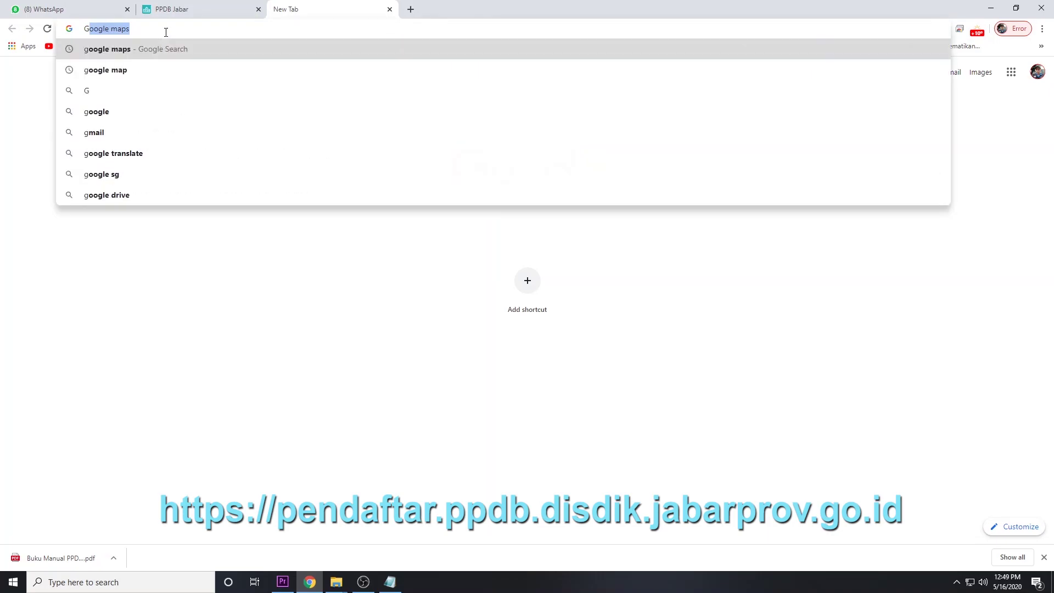
{"action": "type", "text": "OOGL"}
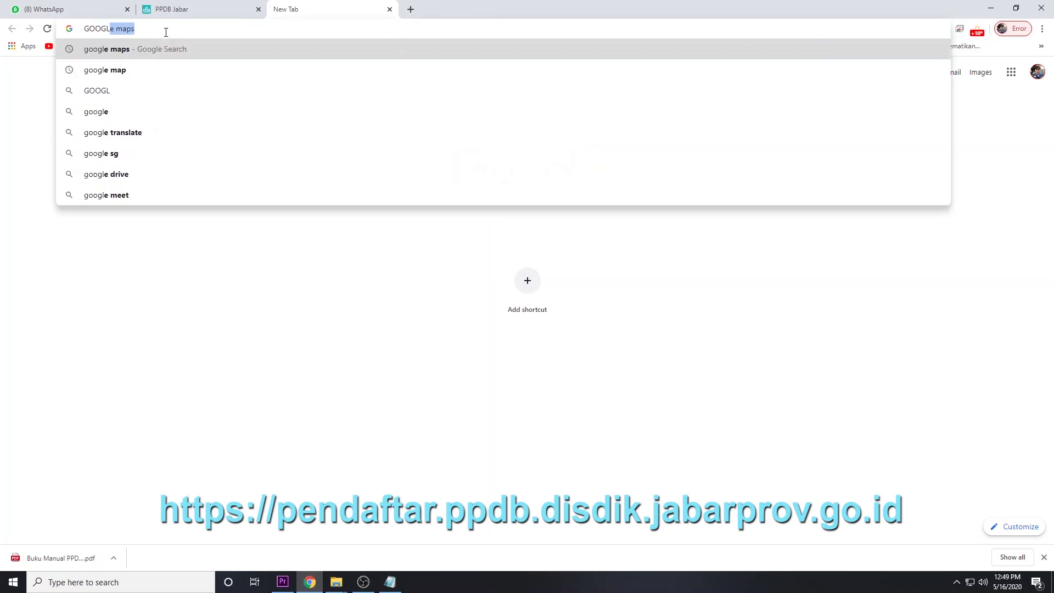
{"action": "type", "text": "E"}
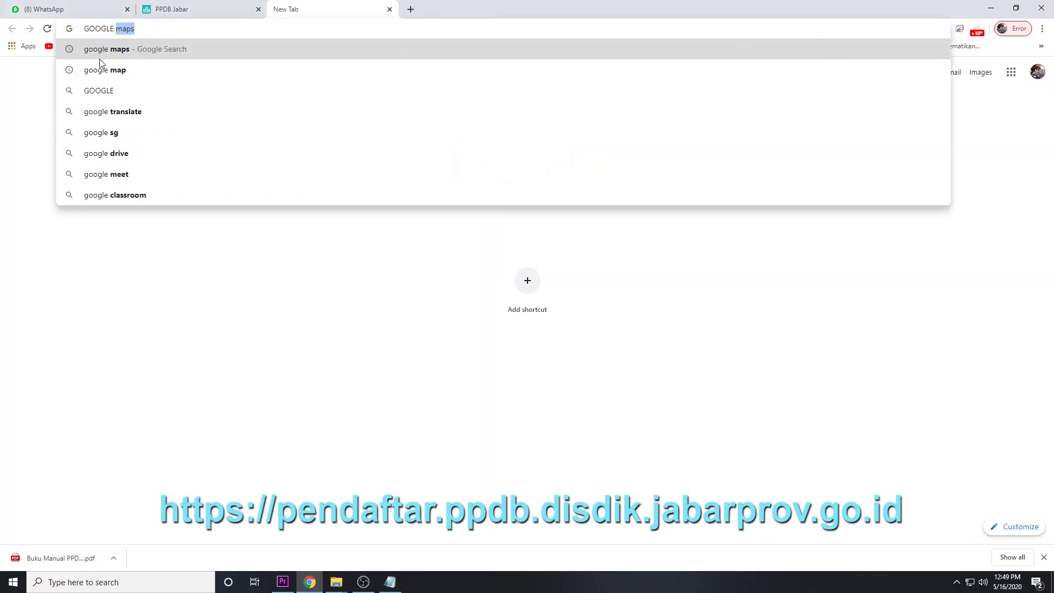
{"action": "left_click", "coordinate": [103, 74]}
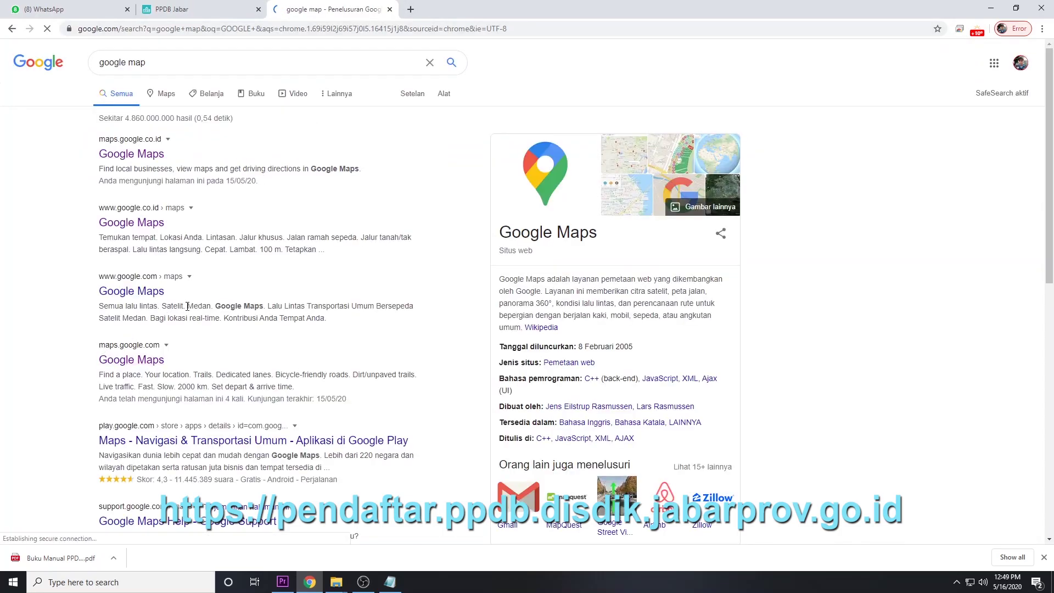
{"action": "scroll", "coordinate": [104, 348], "scroll_direction": "down", "scroll_amount": 1}
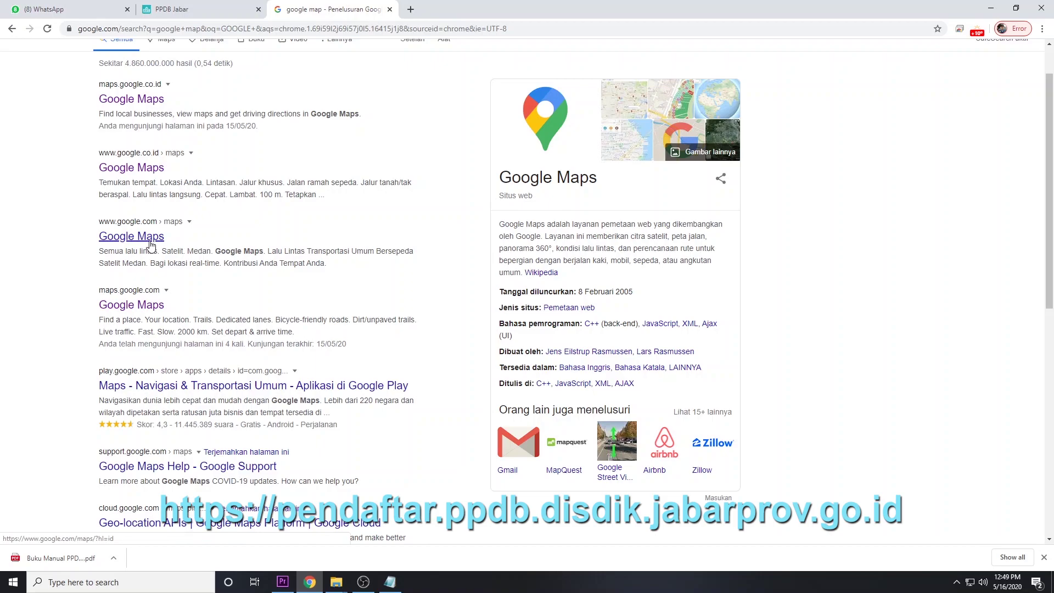
Open Google Maps from the results and bring up the recent place searches
{"action": "left_click", "coordinate": [150, 240]}
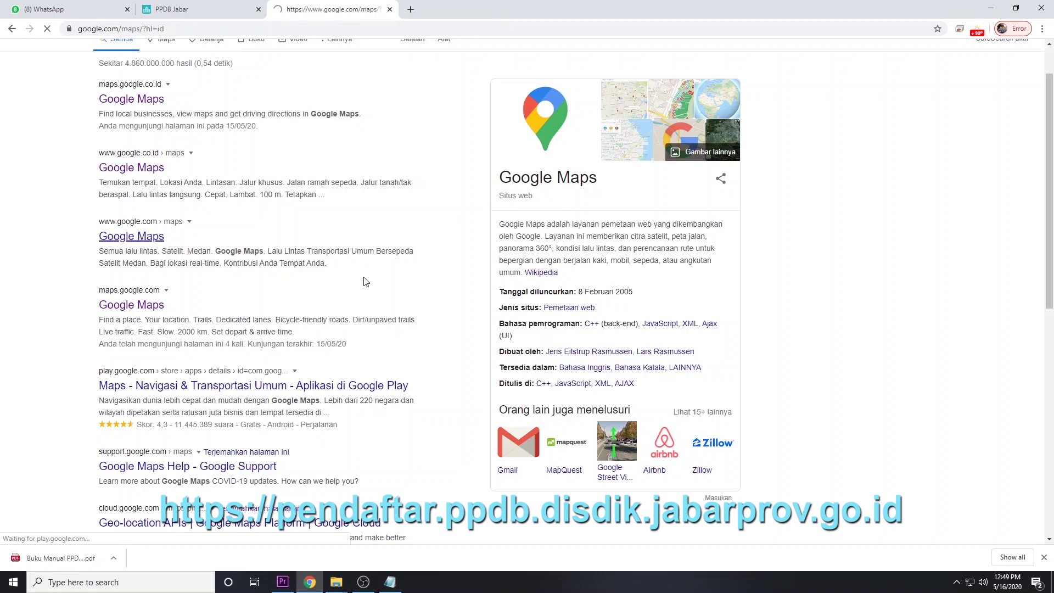
{"action": "left_click", "coordinate": [43, 58]}
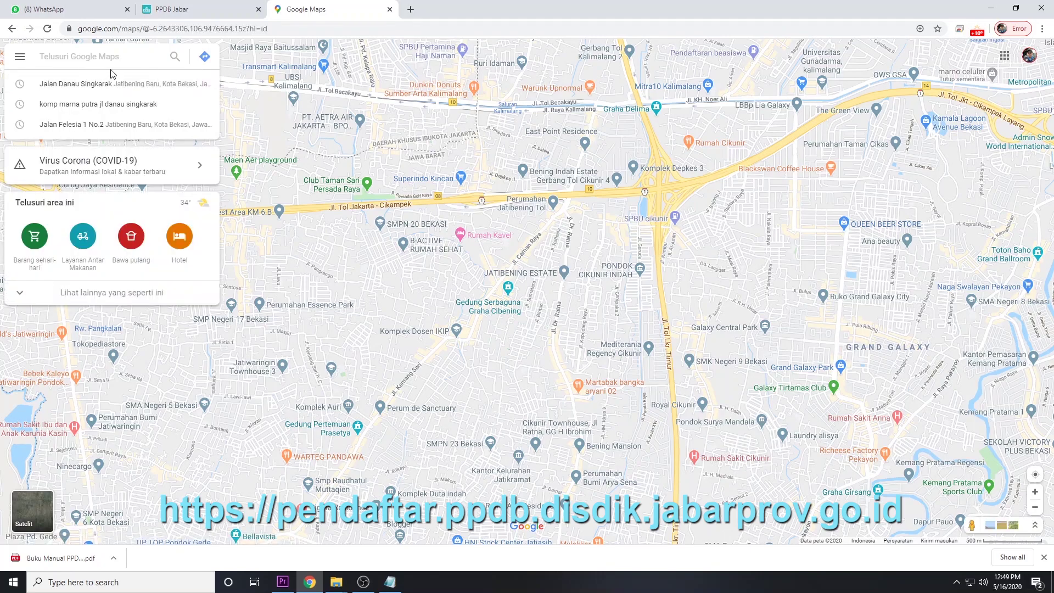
{"action": "mouse_move", "coordinate": [399, 588]}
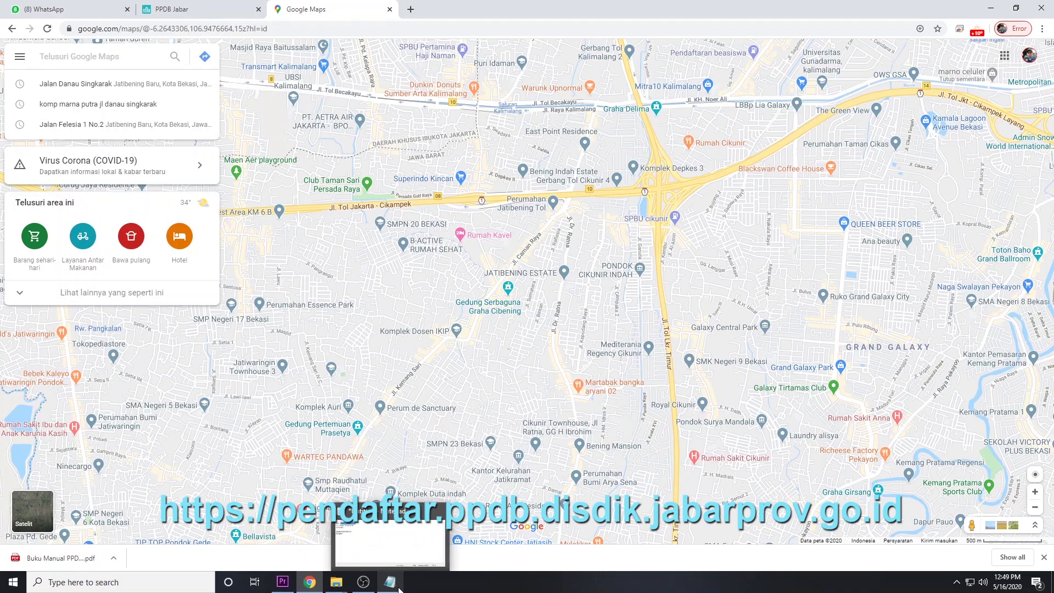
{"action": "left_click", "coordinate": [388, 552]}
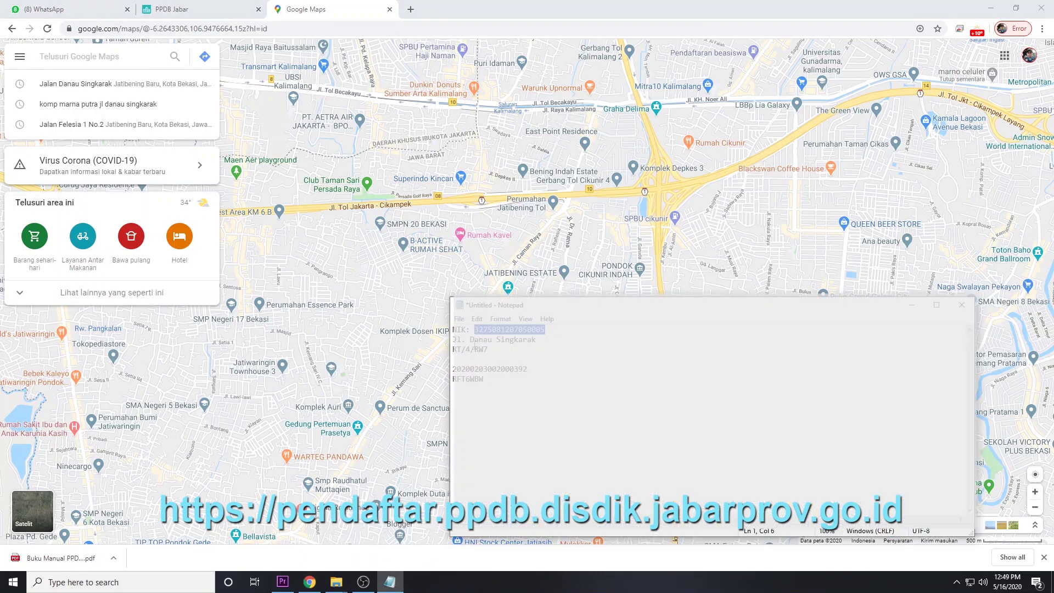
{"action": "left_click_drag", "start_coordinate": [540, 340], "coordinate": [432, 344]}
{"action": "key", "text": "ctrl+c"}
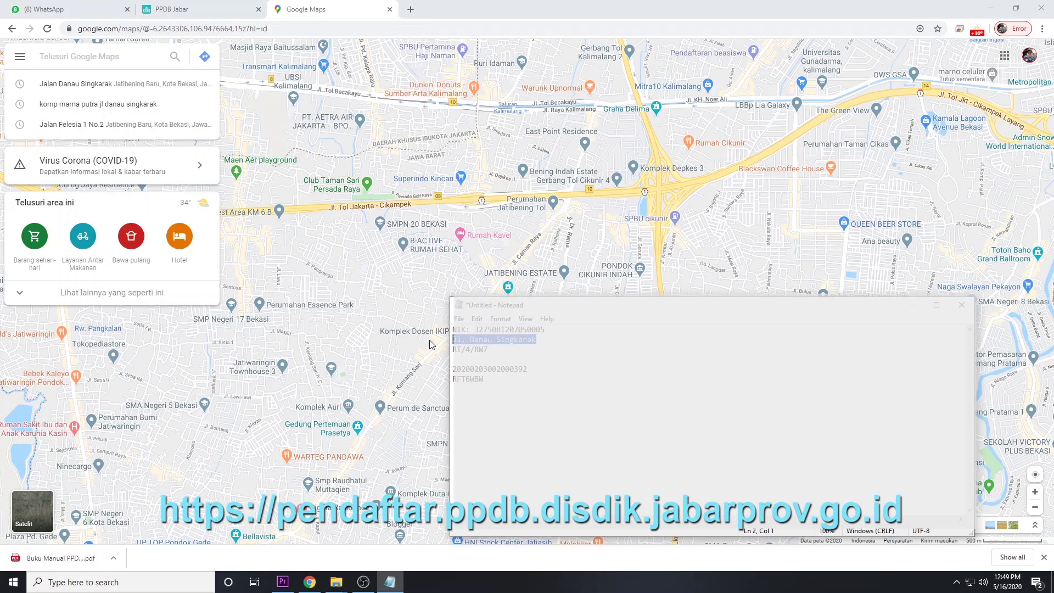
{"action": "left_click", "coordinate": [127, 61]}
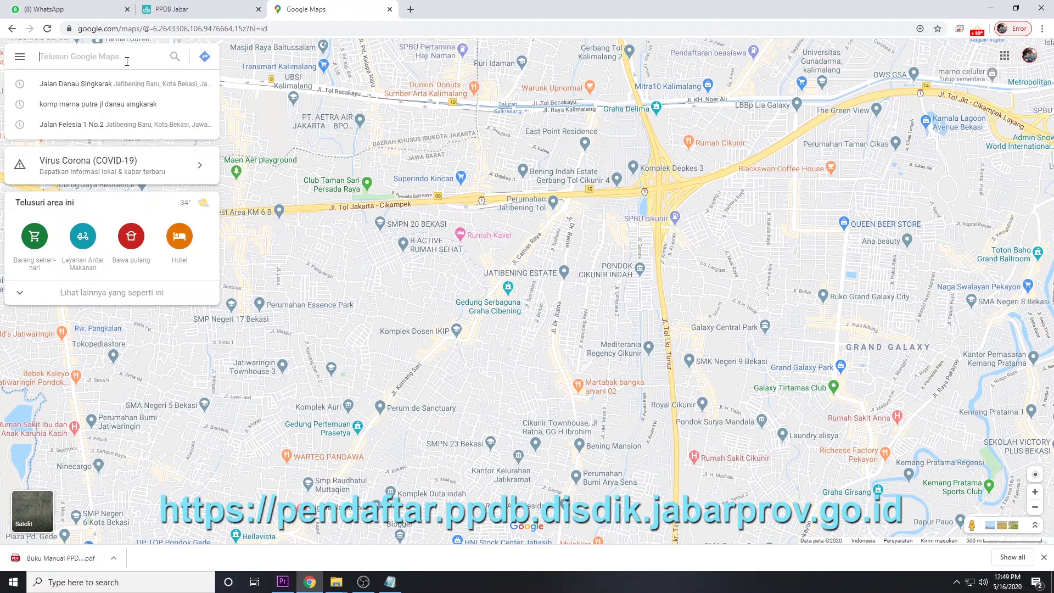
{"action": "key", "text": "ctrl+v"}
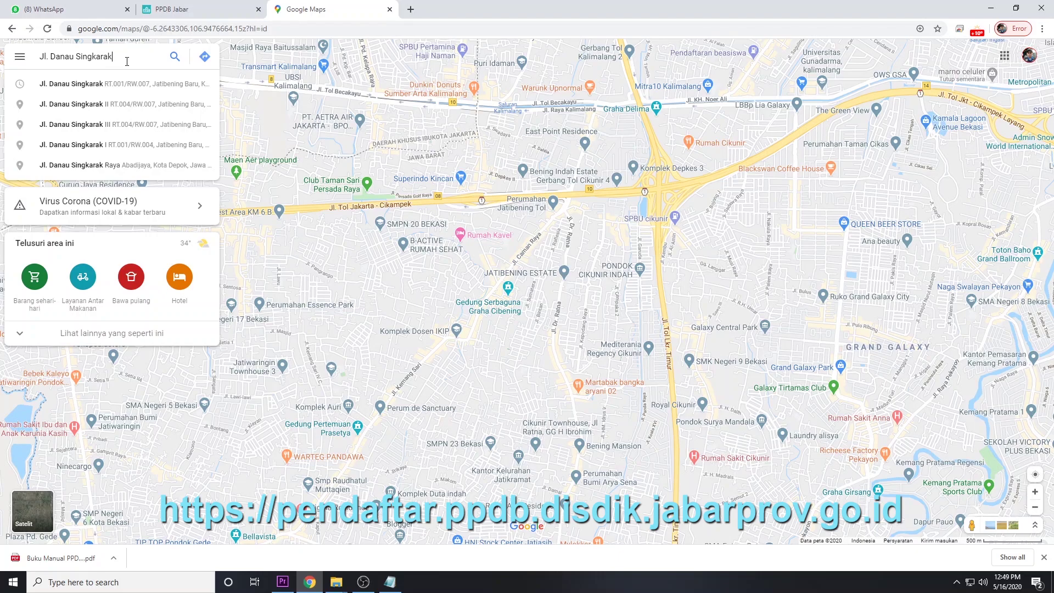
Search for Jl. Danau Singkarak and switch the map to Satellite view
{"action": "left_click", "coordinate": [178, 58]}
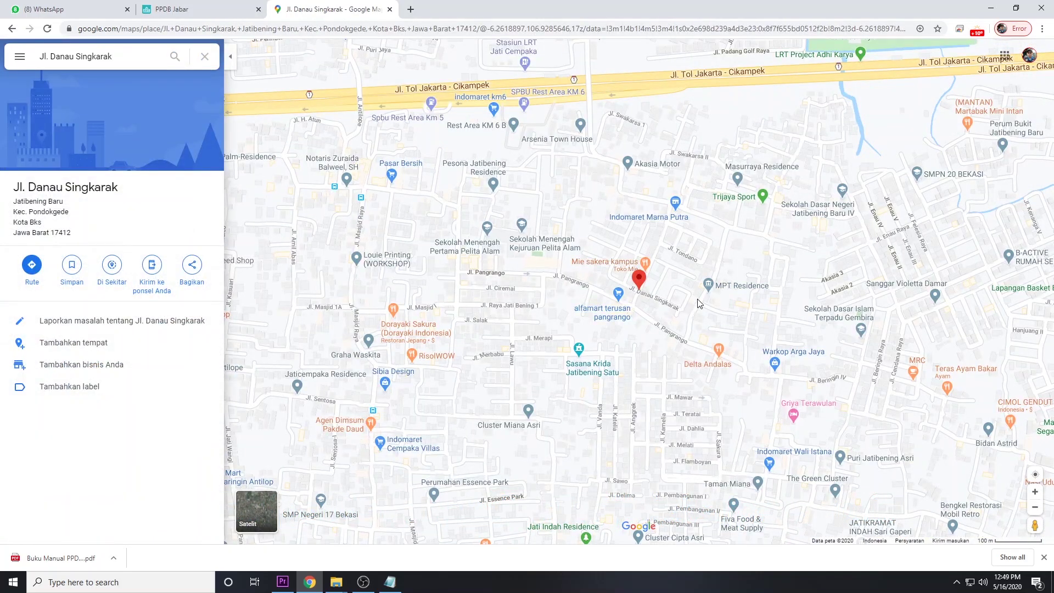
{"action": "left_click", "coordinate": [263, 518]}
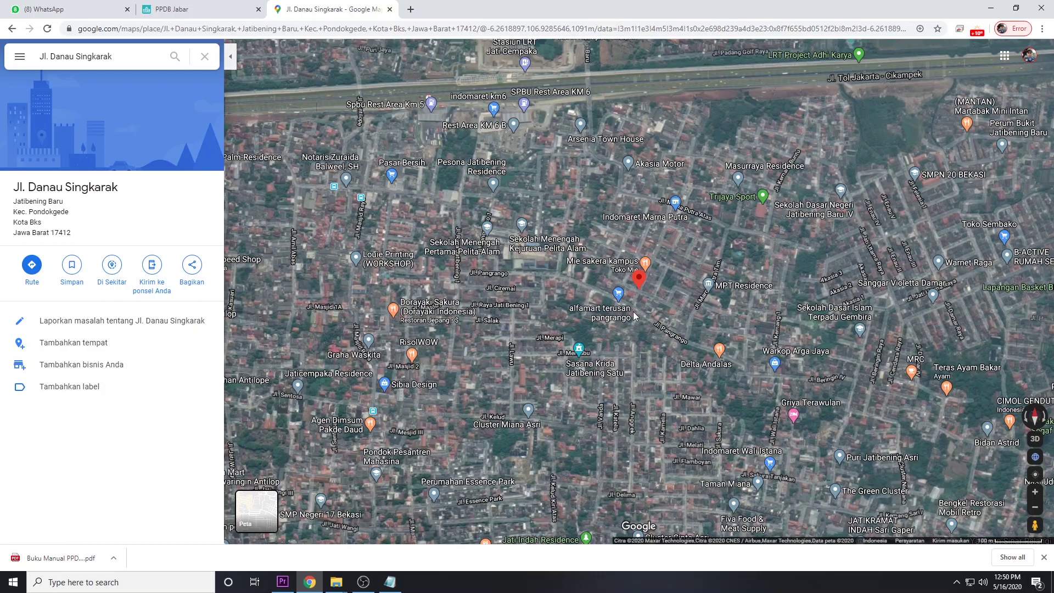
{"action": "key", "text": "ctrl+alt"}
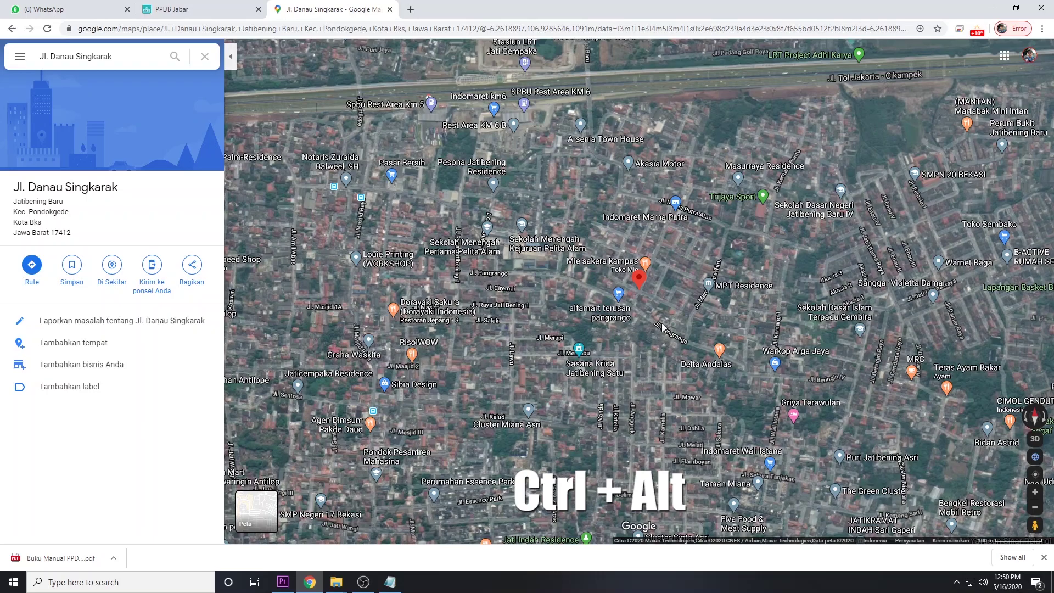
{"action": "scroll", "coordinate": [662, 325], "scroll_direction": "up", "scroll_amount": 2}
{"action": "left_click_drag", "start_coordinate": [662, 325], "coordinate": [623, 308]}
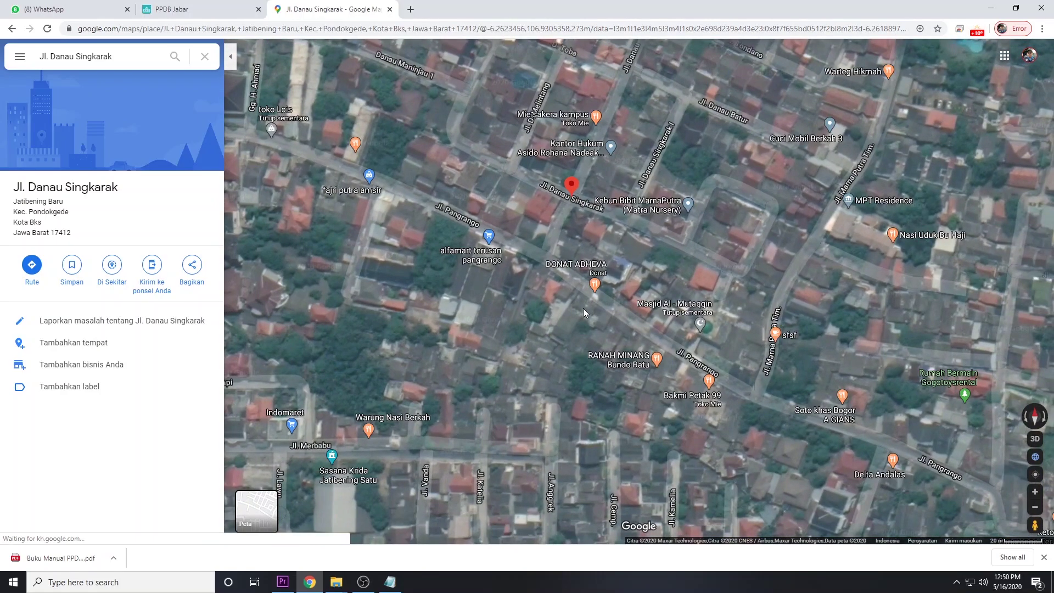
{"action": "scroll", "coordinate": [583, 308], "scroll_direction": "up", "scroll_amount": 2}
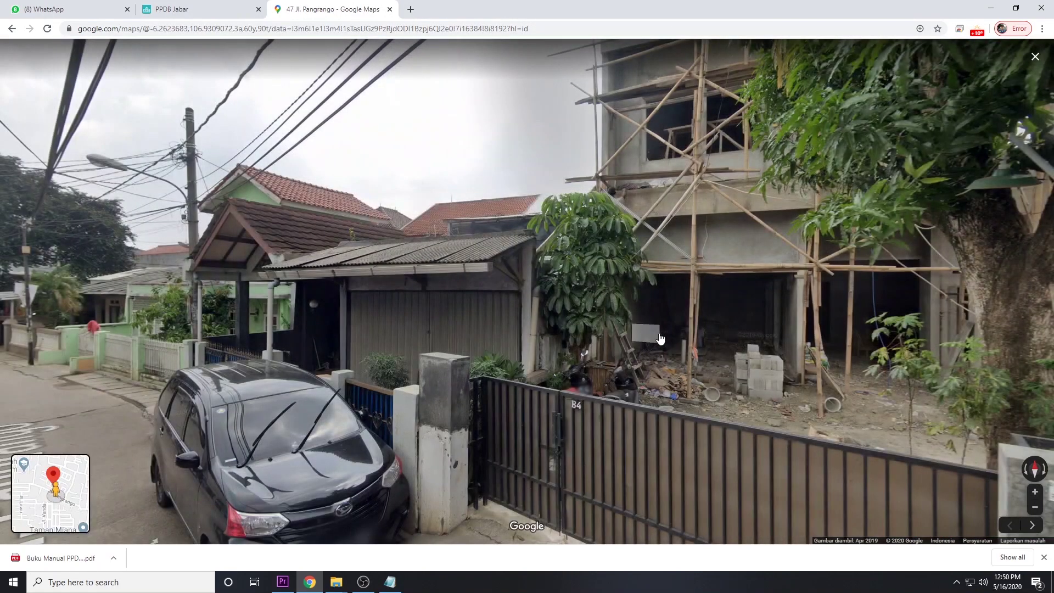
{"action": "left_click_drag", "start_coordinate": [660, 339], "coordinate": [247, 346]}
{"action": "left_click_drag", "start_coordinate": [796, 346], "coordinate": [333, 352]}
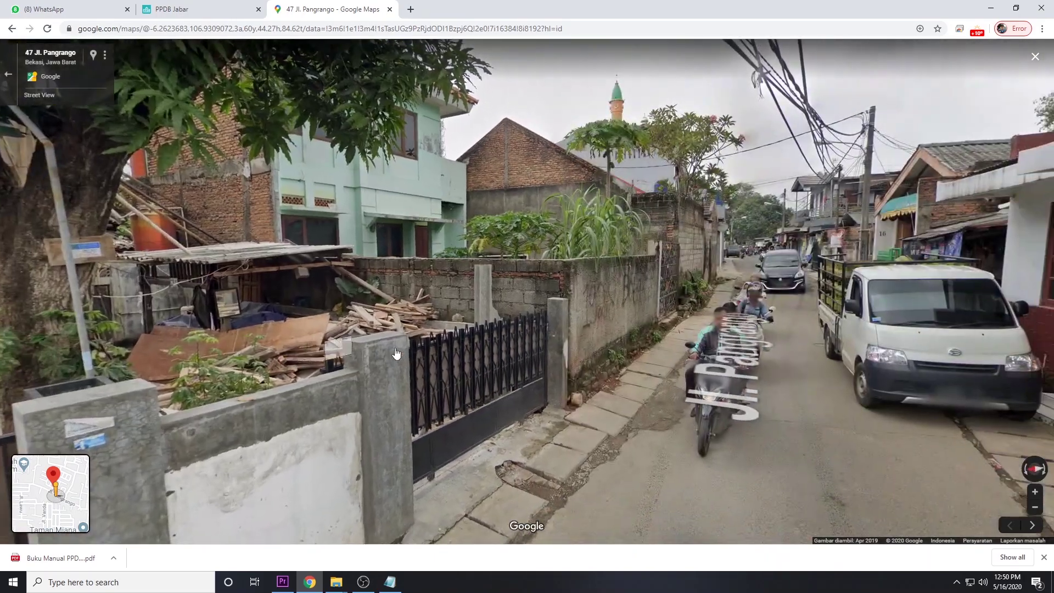
{"action": "left_click_drag", "start_coordinate": [724, 343], "coordinate": [307, 346]}
{"action": "left_click_drag", "start_coordinate": [658, 345], "coordinate": [464, 355]}
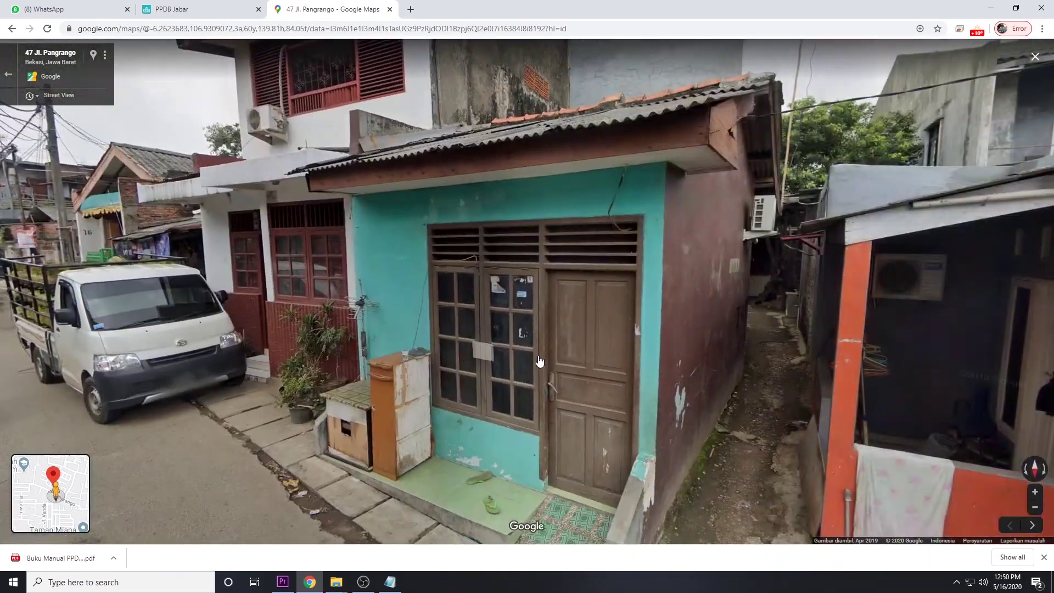
{"action": "left_click_drag", "start_coordinate": [719, 362], "coordinate": [307, 363]}
{"action": "scroll", "coordinate": [393, 362], "scroll_direction": "down", "scroll_amount": 5}
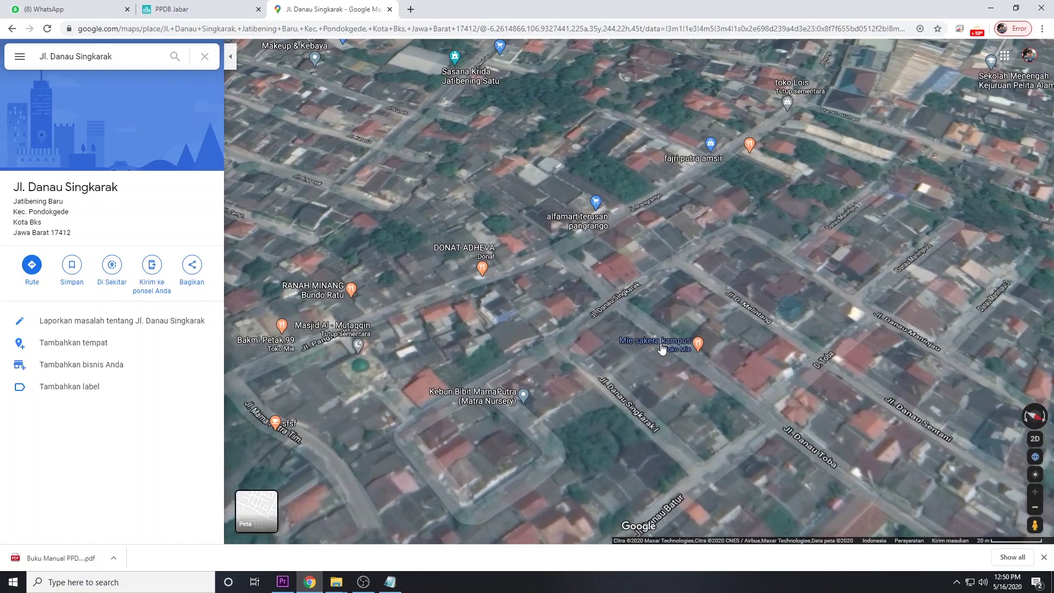
{"action": "scroll", "coordinate": [578, 329], "scroll_direction": "down", "scroll_amount": 5}
{"action": "scroll", "coordinate": [612, 344], "scroll_direction": "up", "scroll_amount": 5}
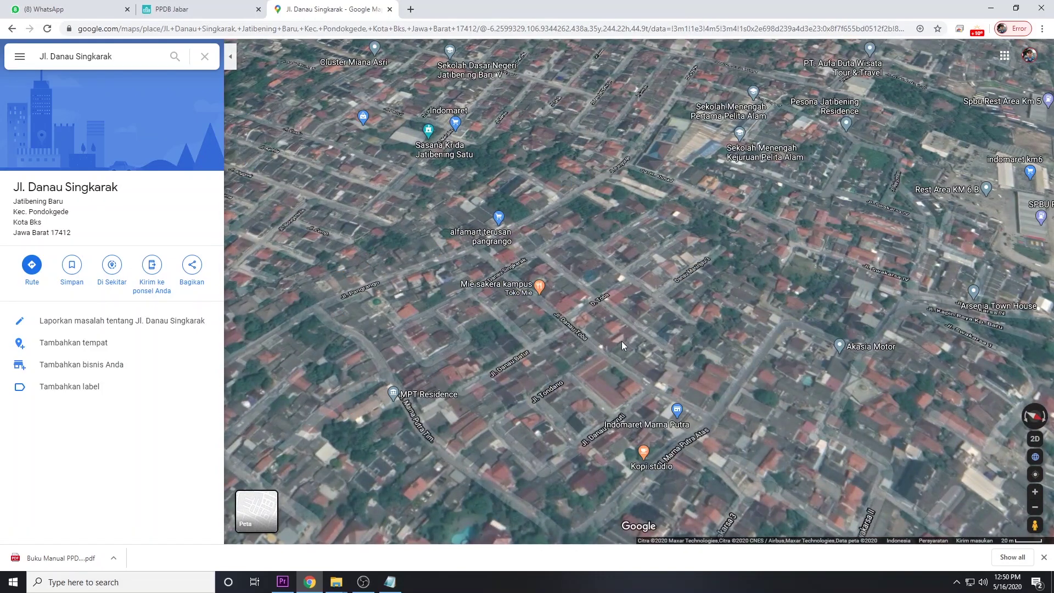
{"action": "left_click", "coordinate": [175, 59]}
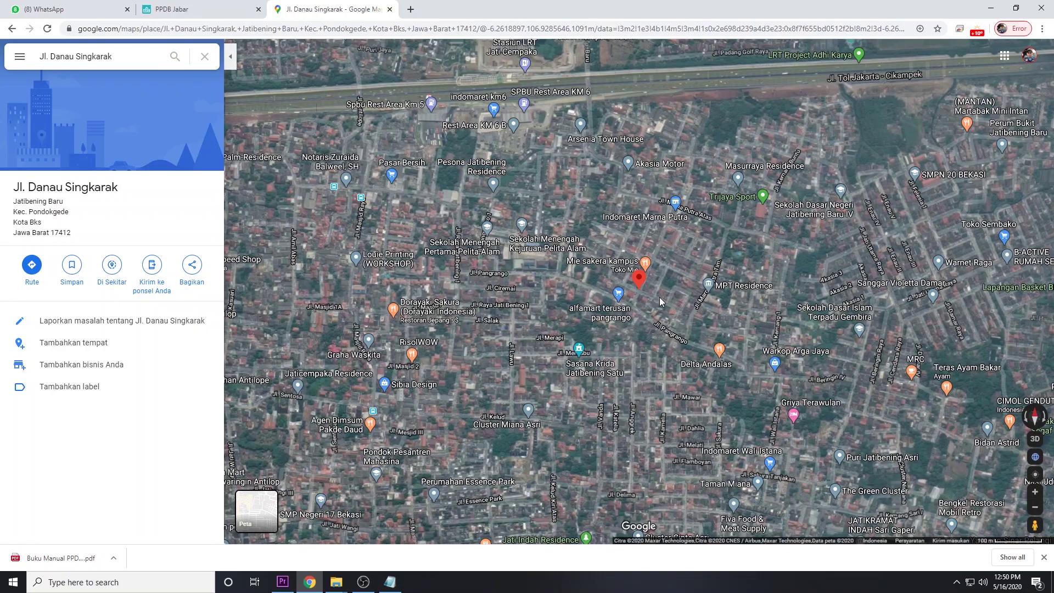
Drop a pin beside Jl. Danau Singkarak using 'Ada apa di sini?'
{"action": "scroll", "coordinate": [660, 298], "scroll_direction": "up", "scroll_amount": 5}
{"action": "scroll", "coordinate": [660, 297], "scroll_direction": "up", "scroll_amount": 3}
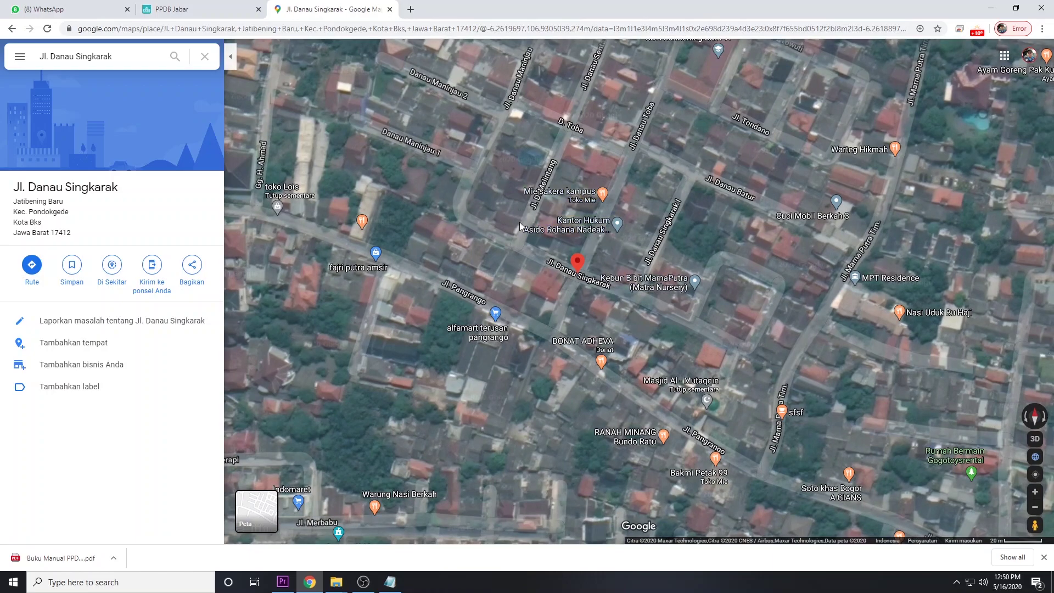
{"action": "right_click", "coordinate": [622, 273]}
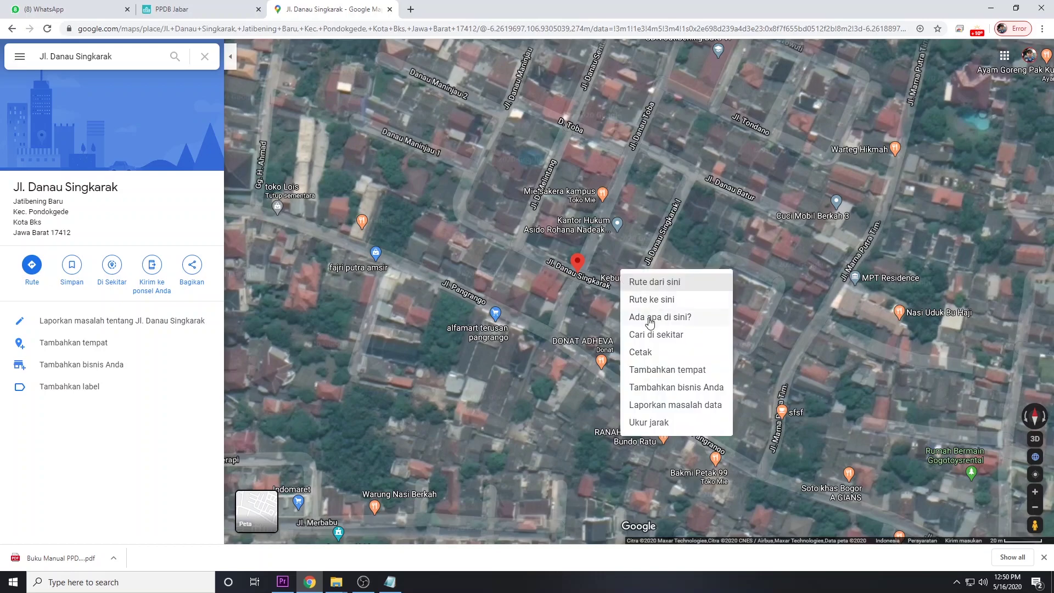
{"action": "left_click", "coordinate": [649, 322]}
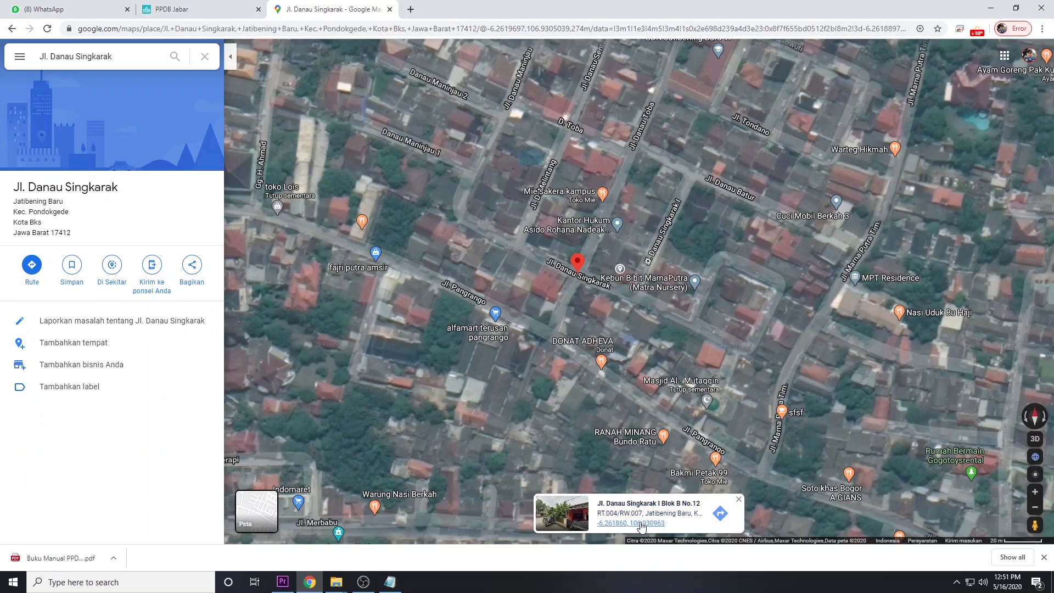
{"action": "left_click", "coordinate": [641, 524]}
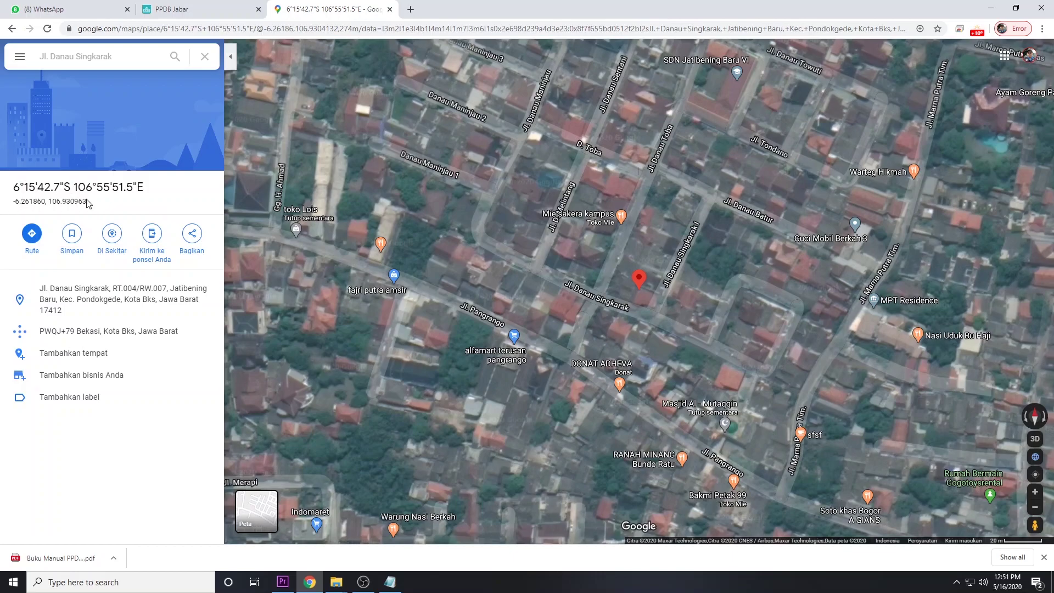
{"action": "left_click_drag", "start_coordinate": [88, 202], "coordinate": [14, 201]}
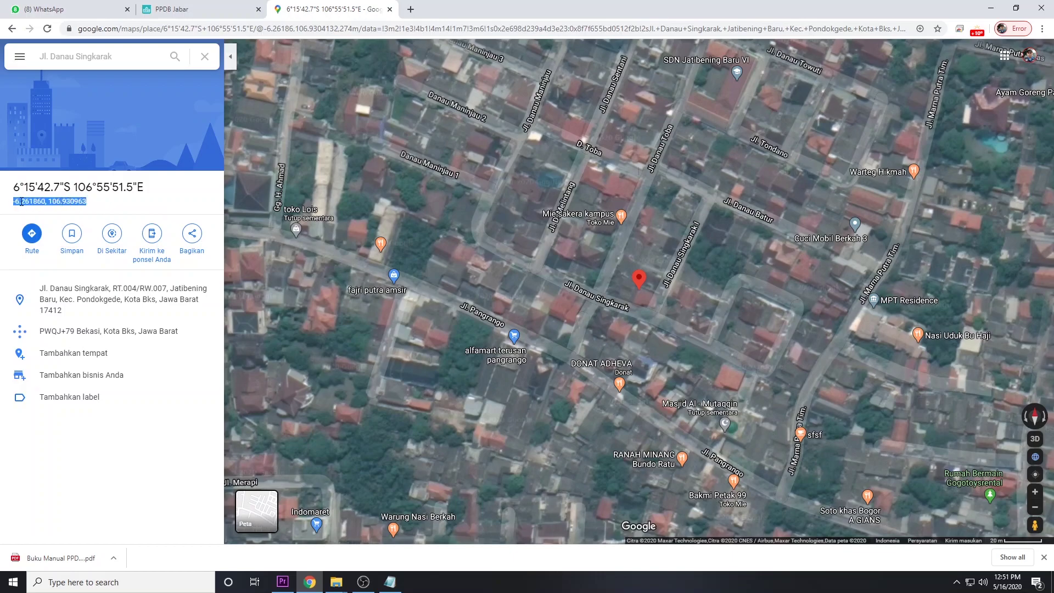
{"action": "right_click", "coordinate": [21, 203]}
{"action": "left_click", "coordinate": [50, 214]}
{"action": "left_click", "coordinate": [203, 10]}
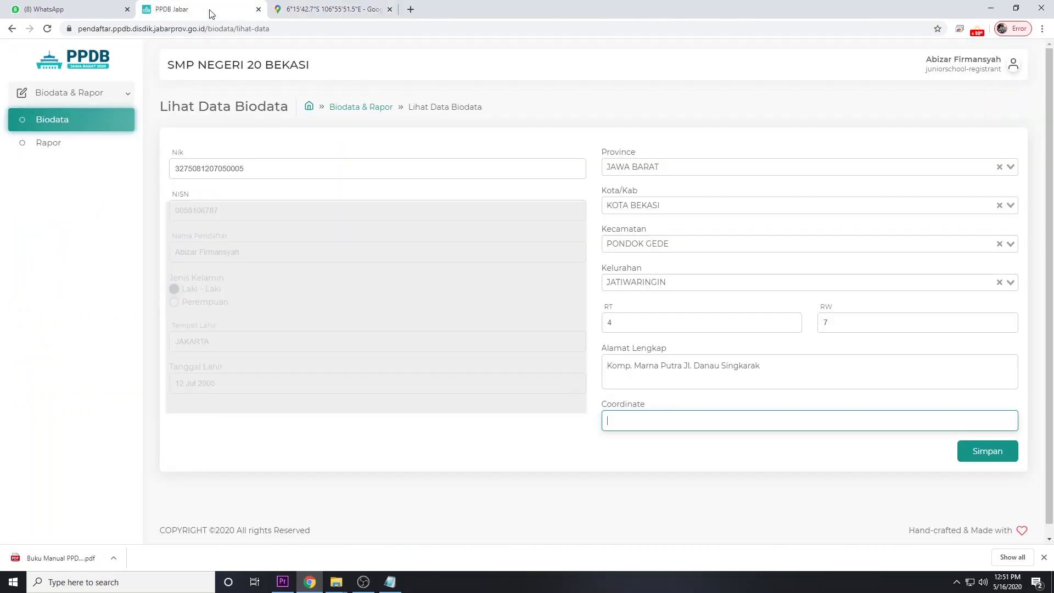
{"action": "right_click", "coordinate": [669, 422]}
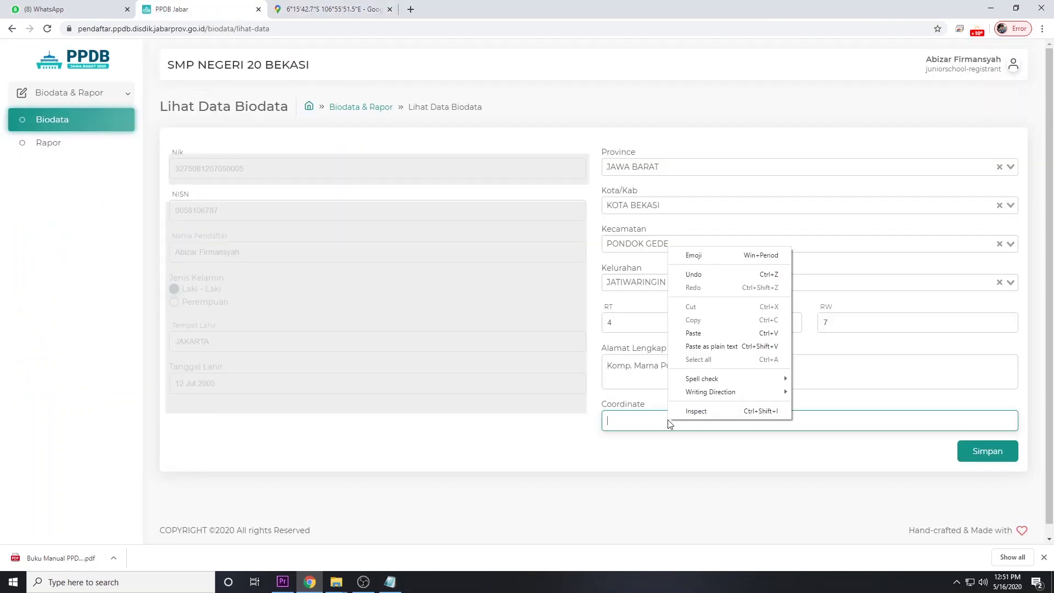
{"action": "left_click", "coordinate": [706, 333]}
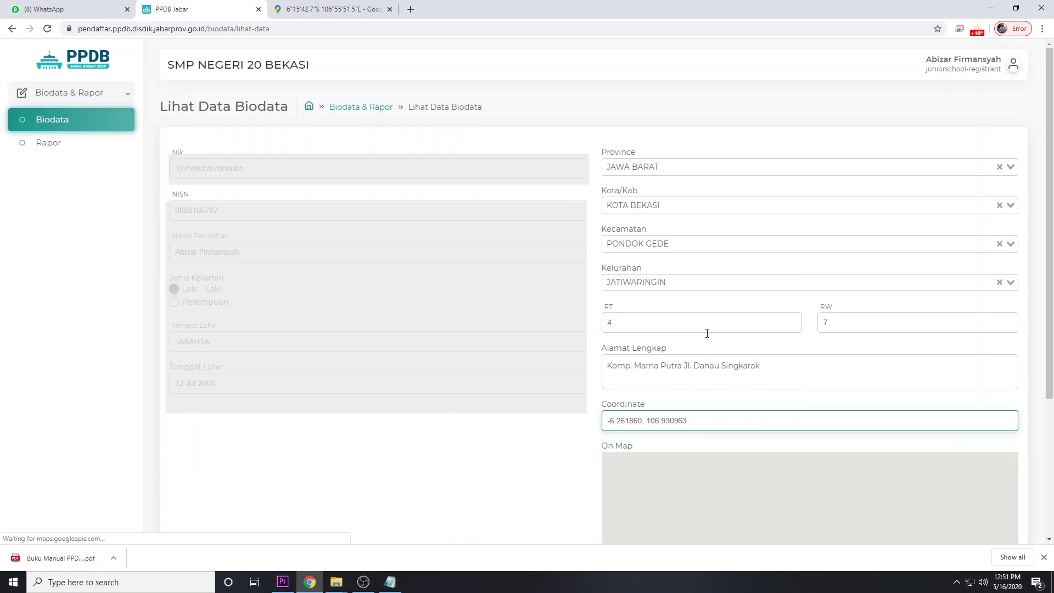
{"action": "scroll", "coordinate": [745, 350], "scroll_direction": "down", "scroll_amount": 1}
{"action": "left_click_drag", "start_coordinate": [1048, 244], "coordinate": [1052, 305]}
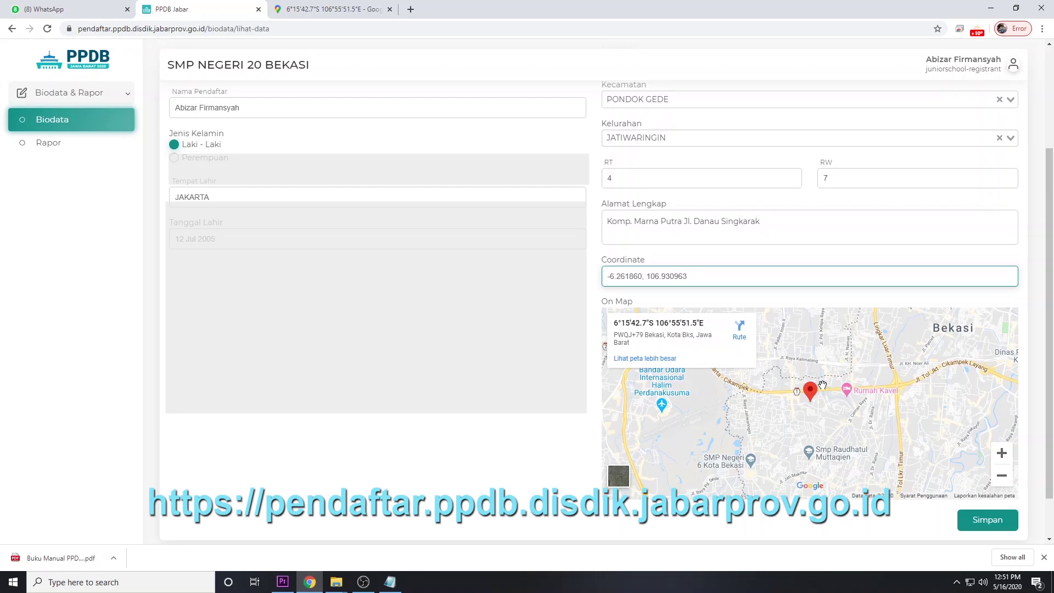
{"action": "left_click_drag", "start_coordinate": [1046, 215], "coordinate": [1052, 250]}
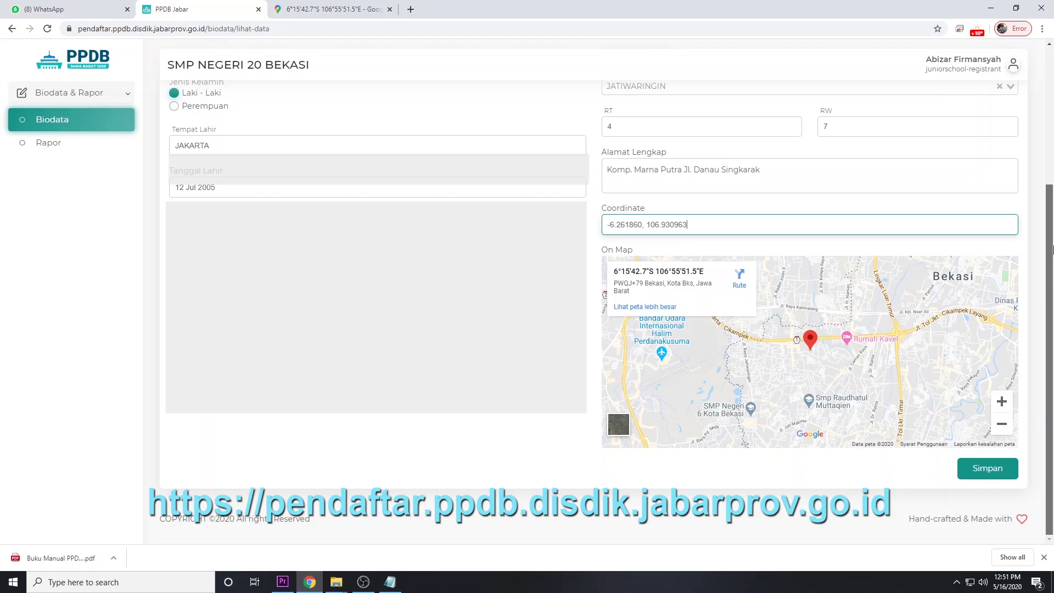
{"action": "left_click_drag", "start_coordinate": [1052, 250], "coordinate": [1051, 226]}
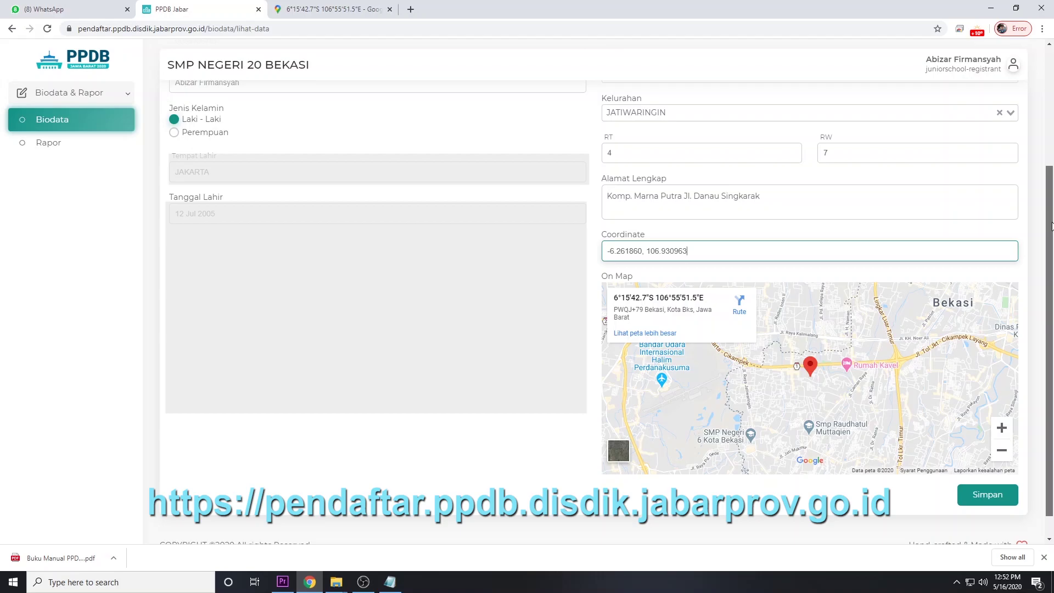
{"action": "left_click_drag", "start_coordinate": [1052, 226], "coordinate": [1052, 241]}
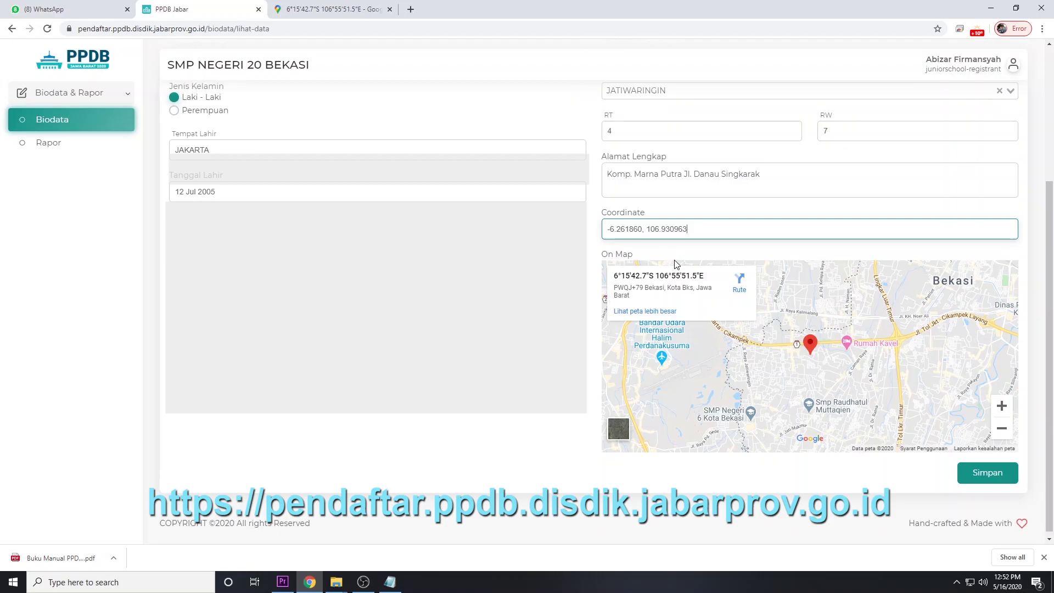
{"action": "left_click", "coordinate": [337, 10]}
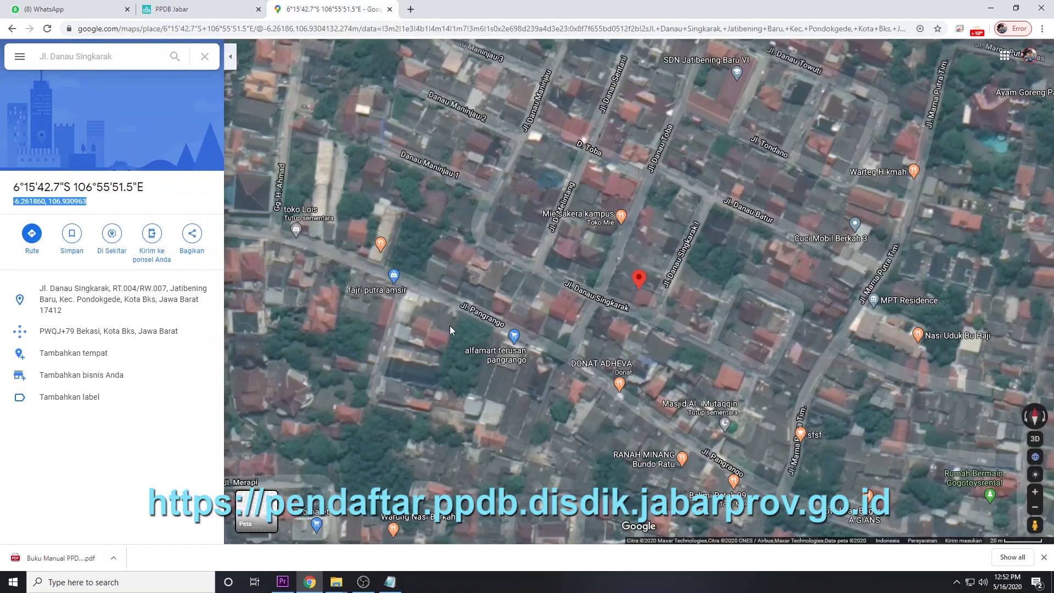
{"action": "left_click", "coordinate": [171, 10]}
{"action": "scroll", "coordinate": [1052, 236], "scroll_direction": "down", "scroll_amount": 1}
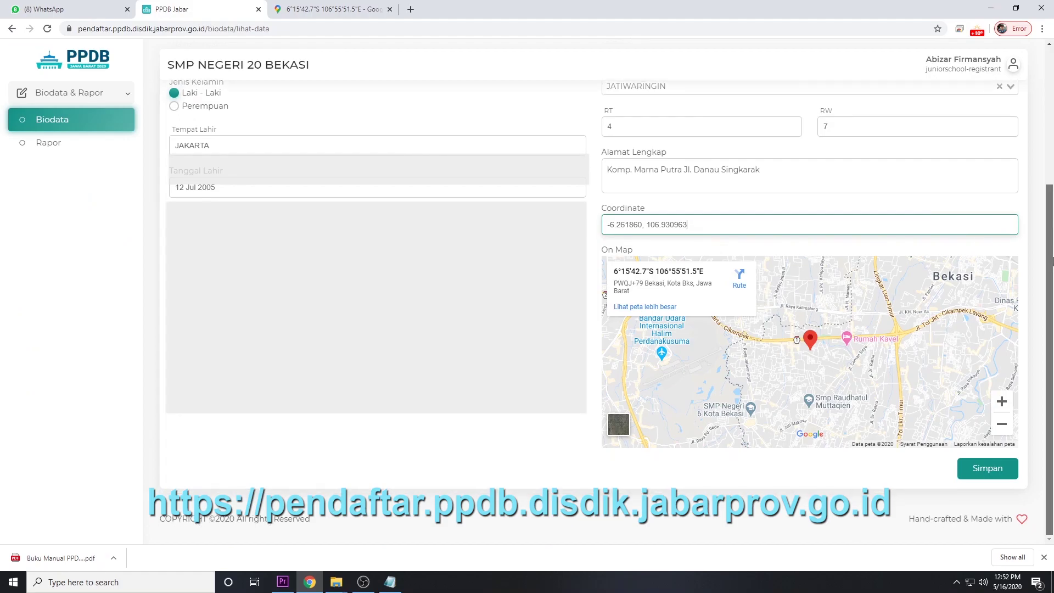